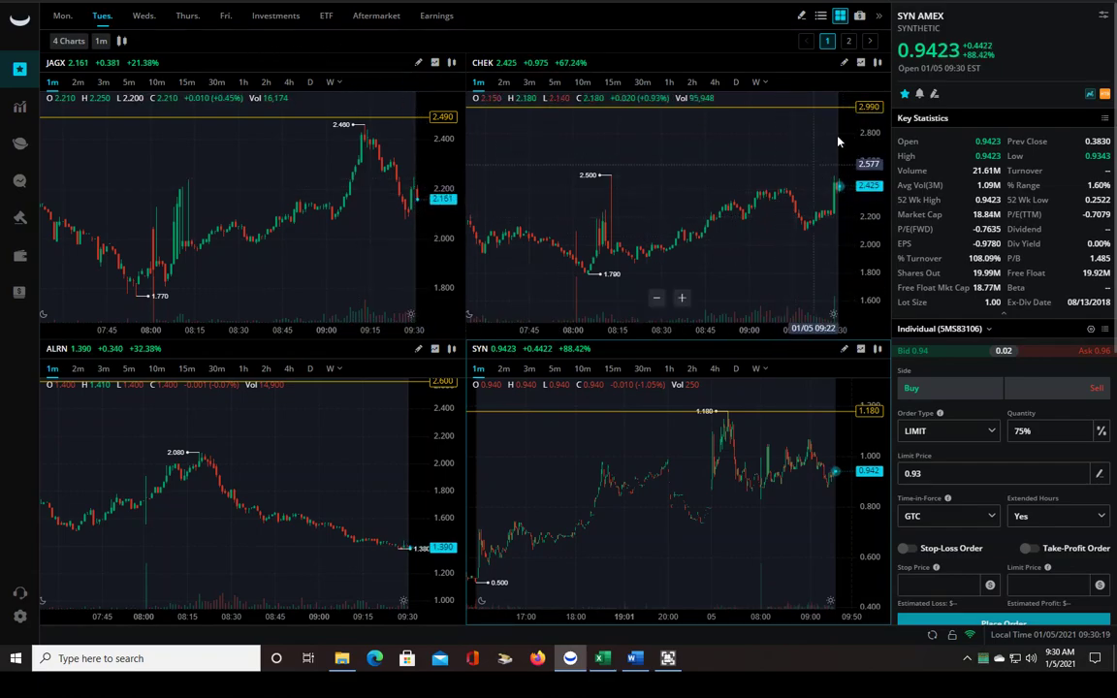
- Glance at the PECK chart page, pan to recent candles, and return to the four-chart grid
click(851, 45)
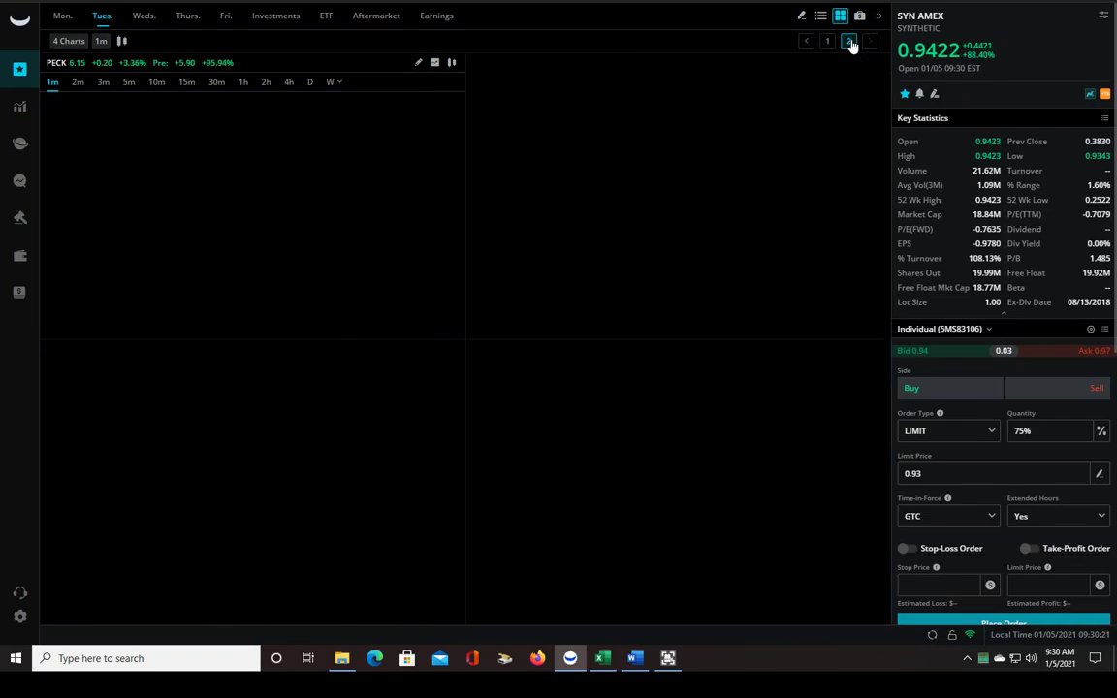
drag(412, 217, 335, 219)
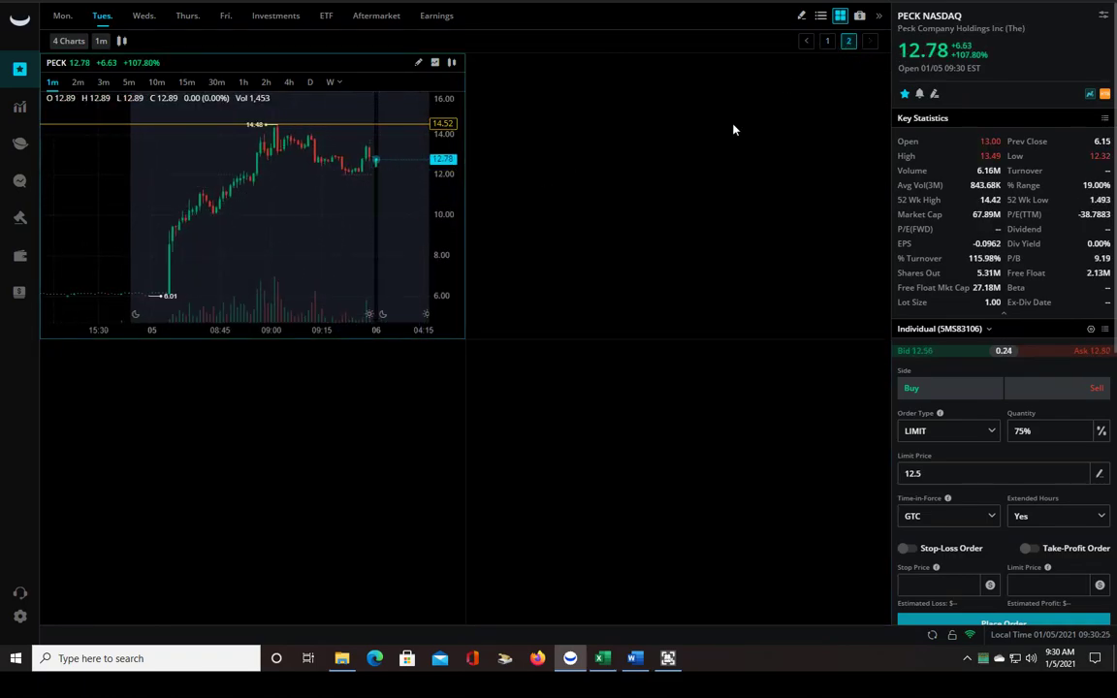
click(827, 43)
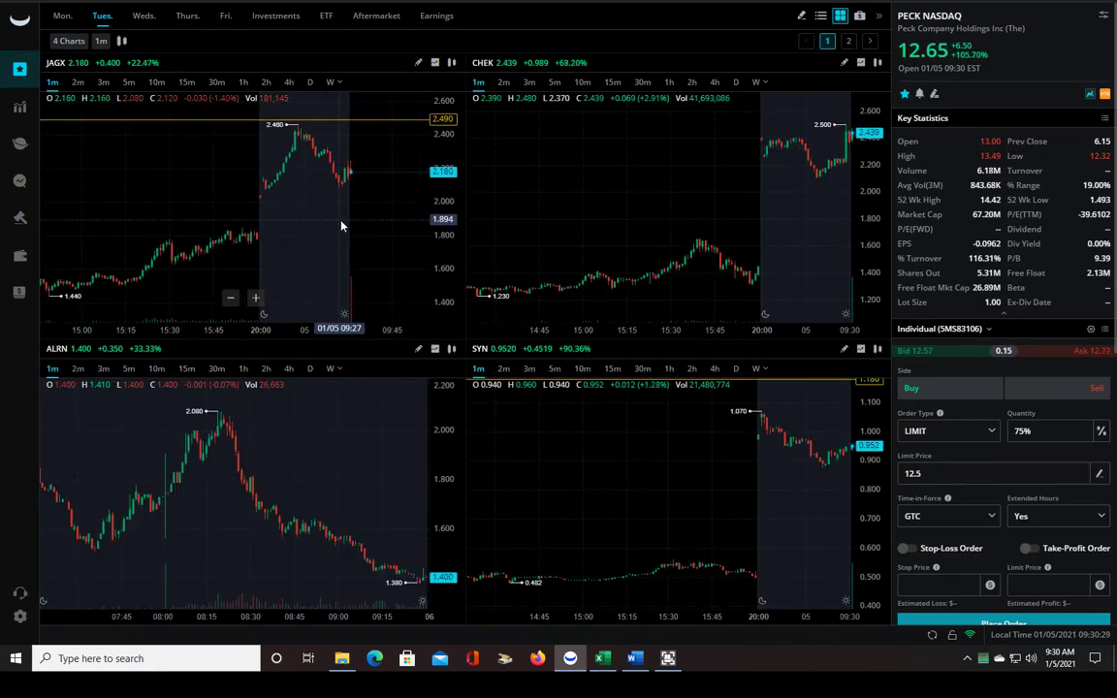
- Select JAGX, raise its price range, view it on 5-minute candles, then return to 1-minute
click(342, 225)
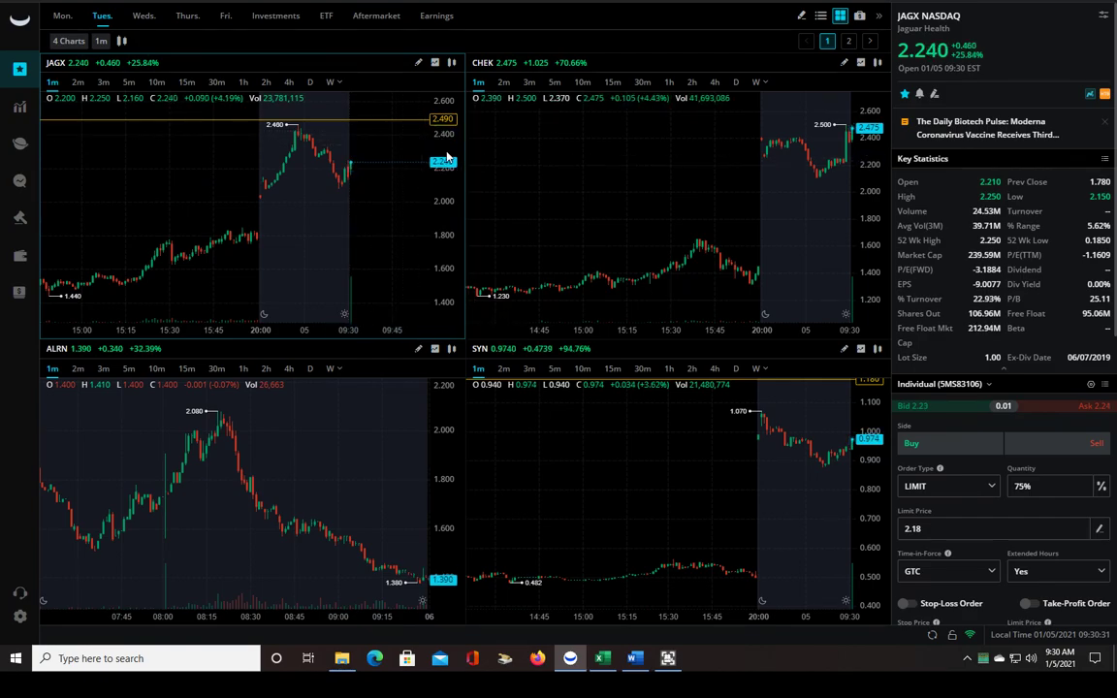
drag(367, 140, 389, 199)
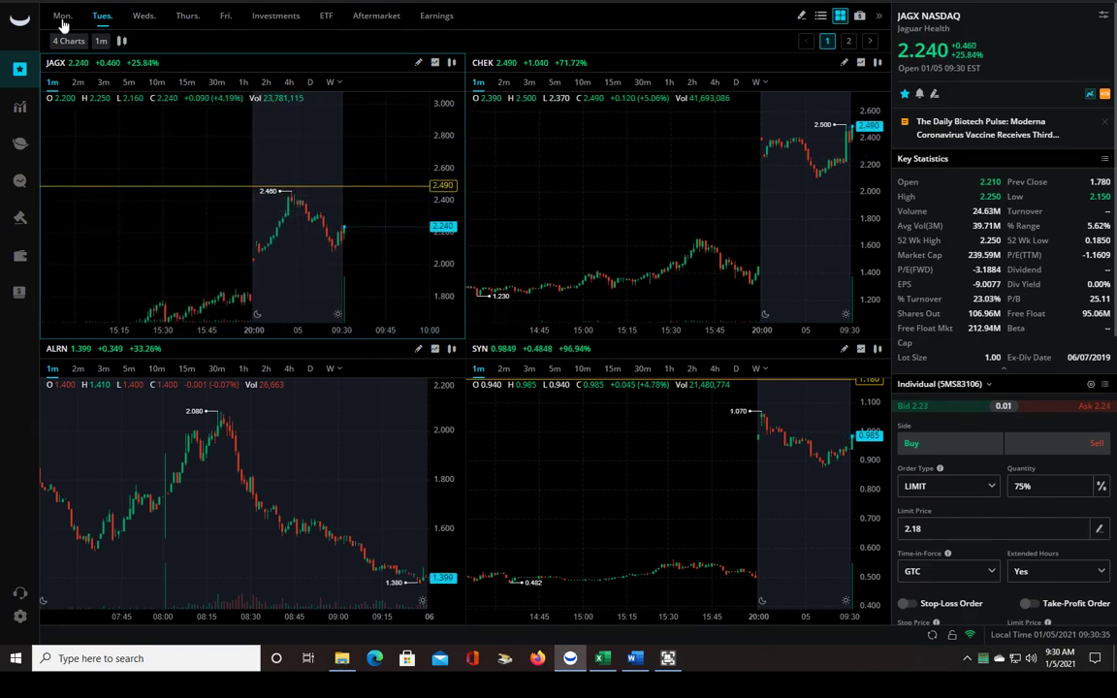
click(128, 83)
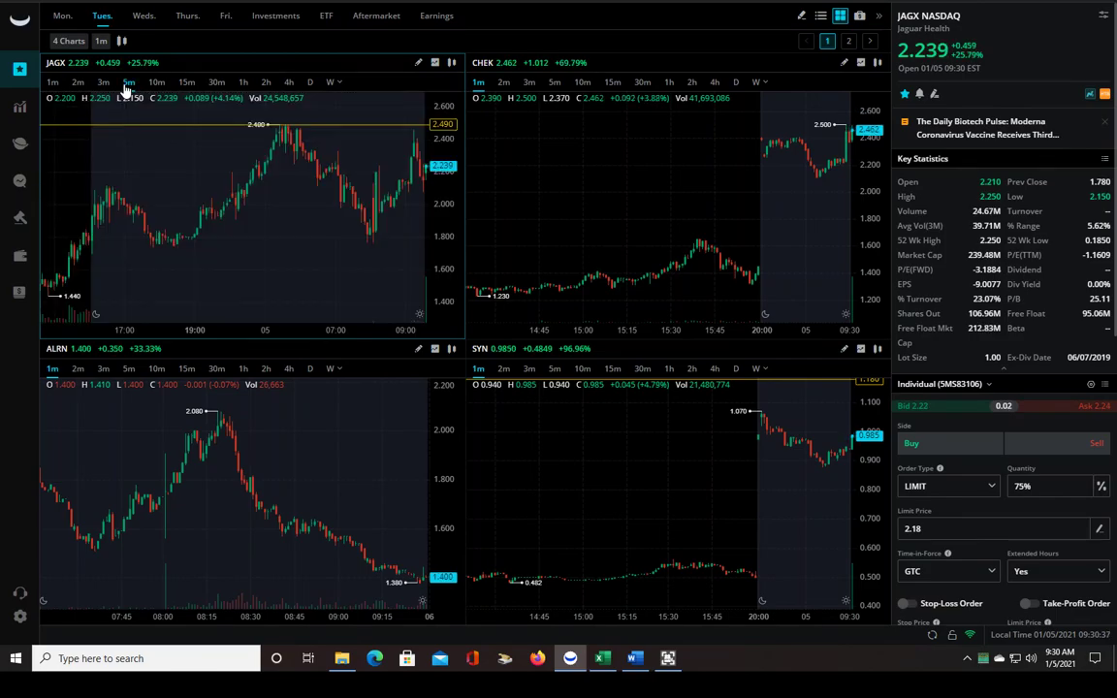
click(50, 82)
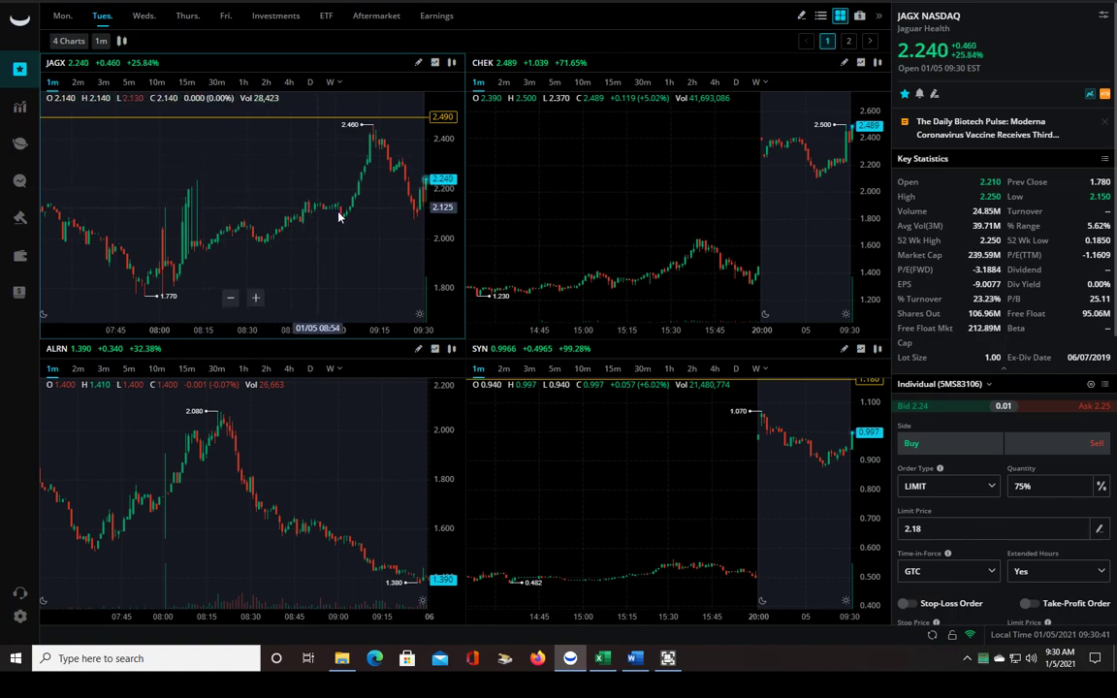
- View CHEK on 5-minute candles and back to 1-minute, then show ALRN on 5-minute candles
scroll(354, 214, down, 3)
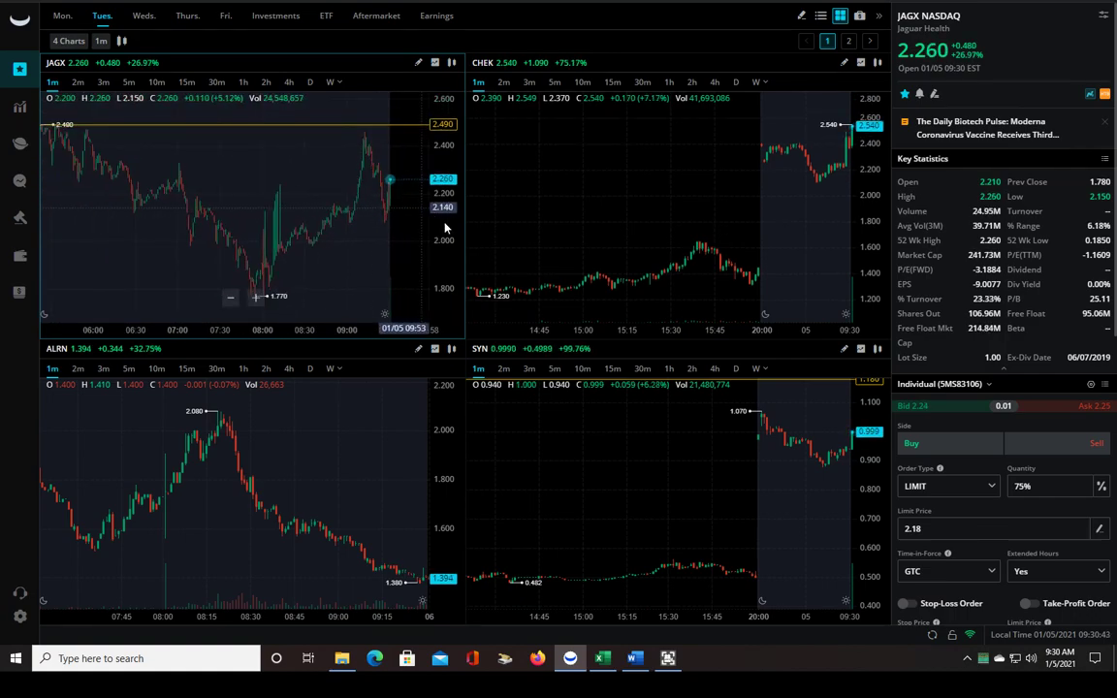
drag(743, 205, 657, 189)
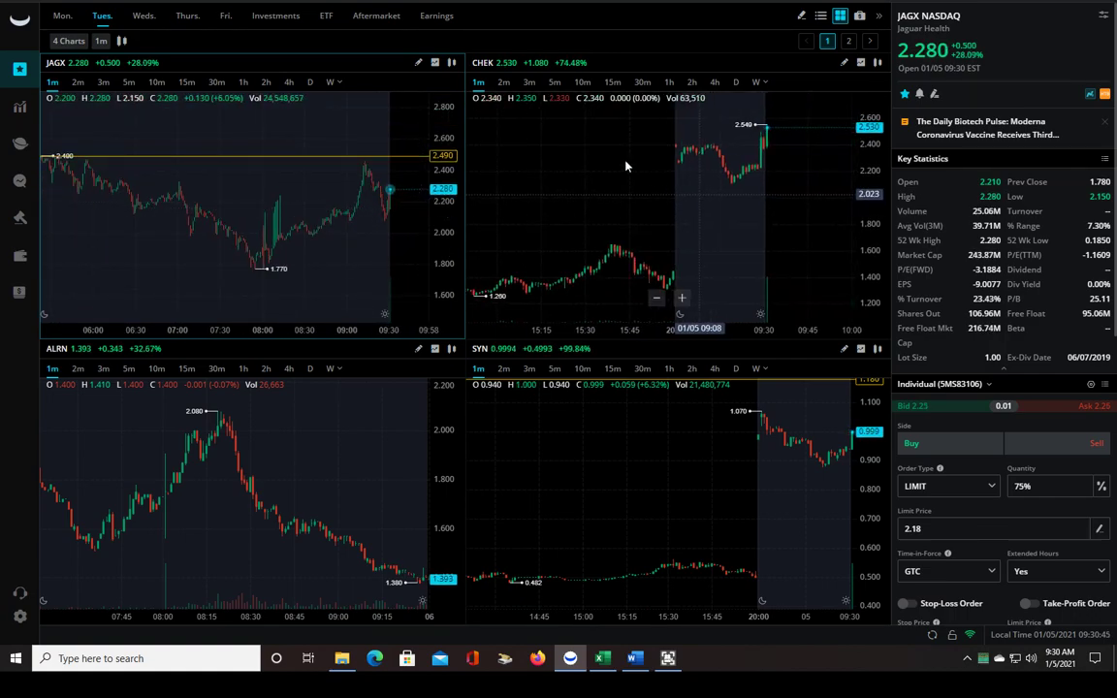
click(553, 85)
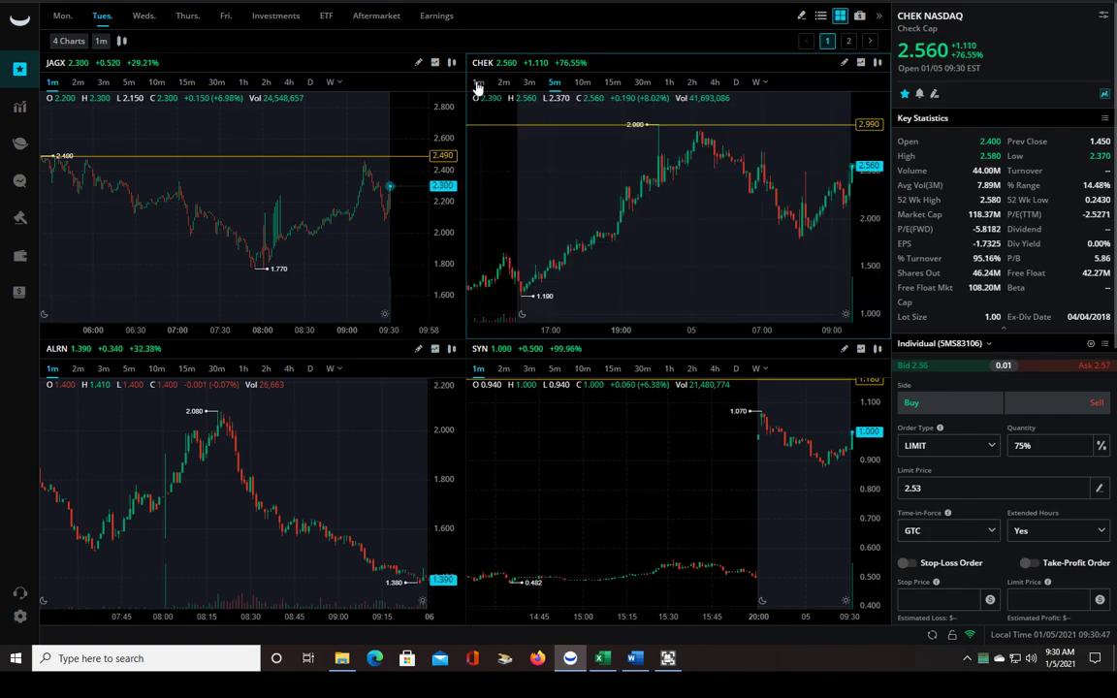
click(479, 83)
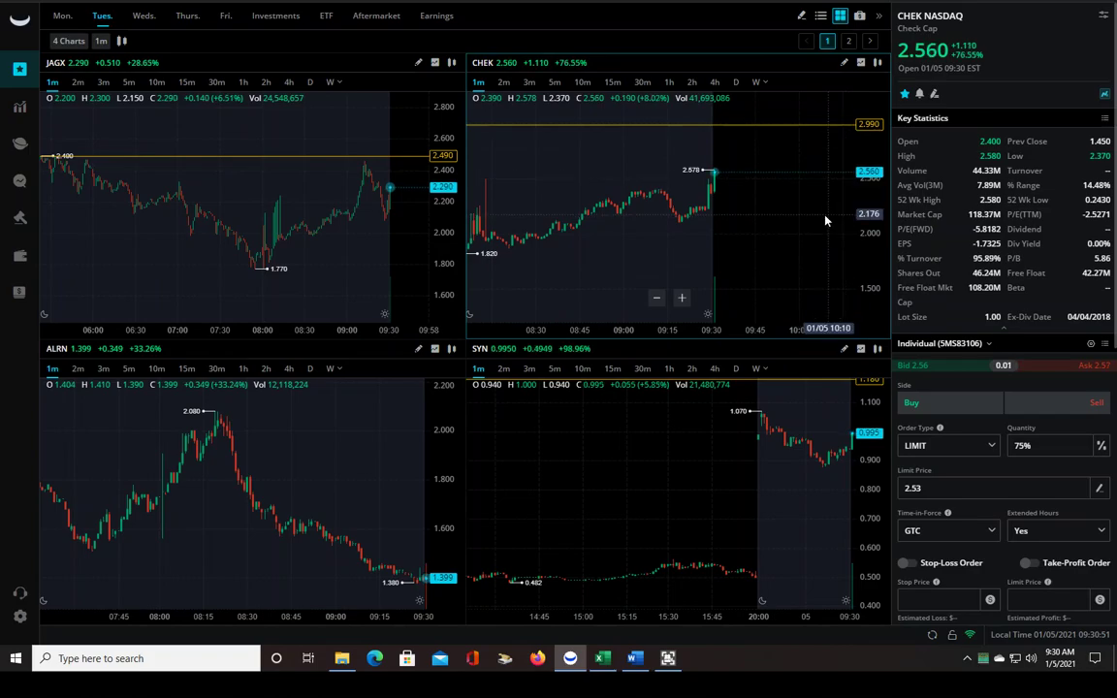
click(331, 429)
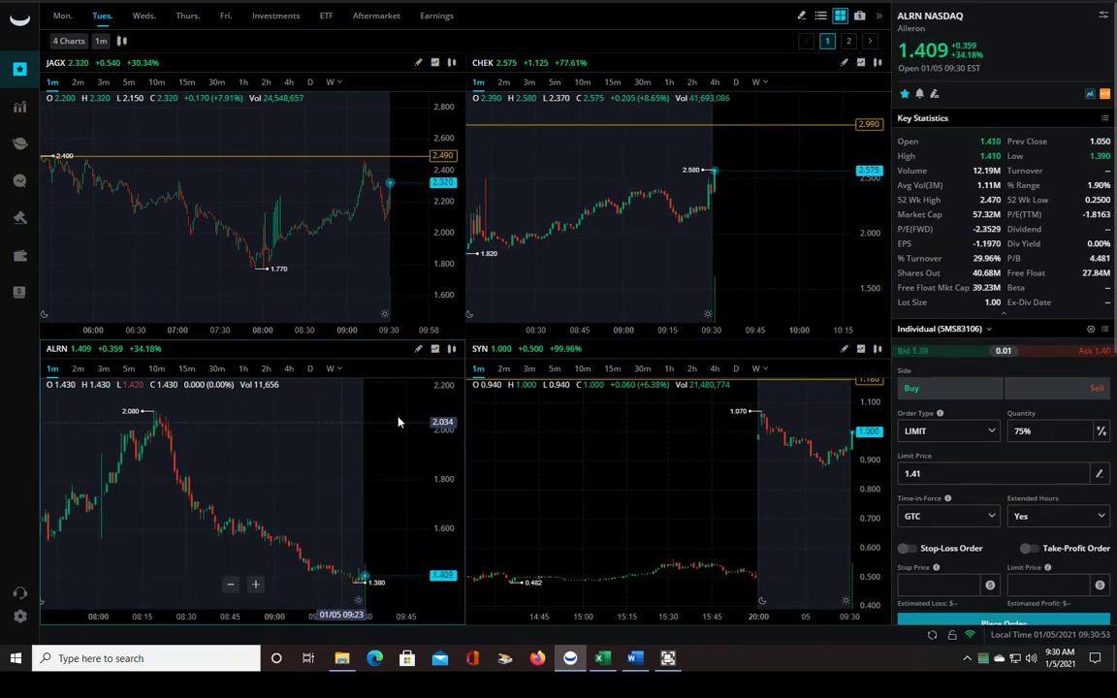
click(128, 369)
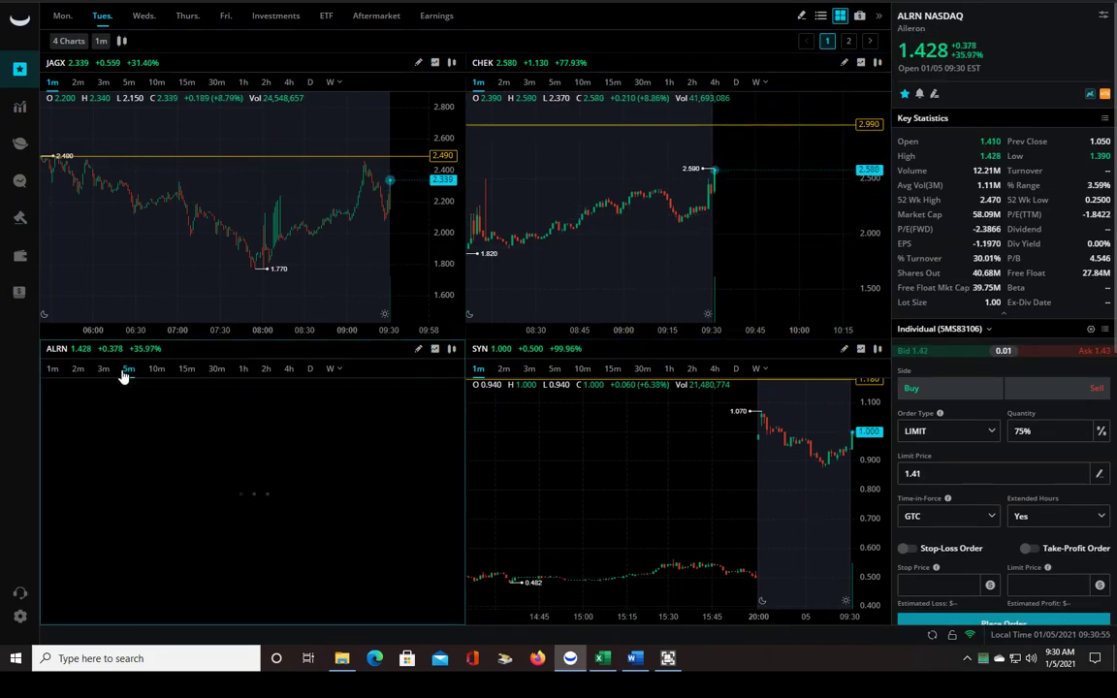
- Return ALRN to 1-minute candles and toggle SYN between 5-minute and 1-minute twice
click(50, 369)
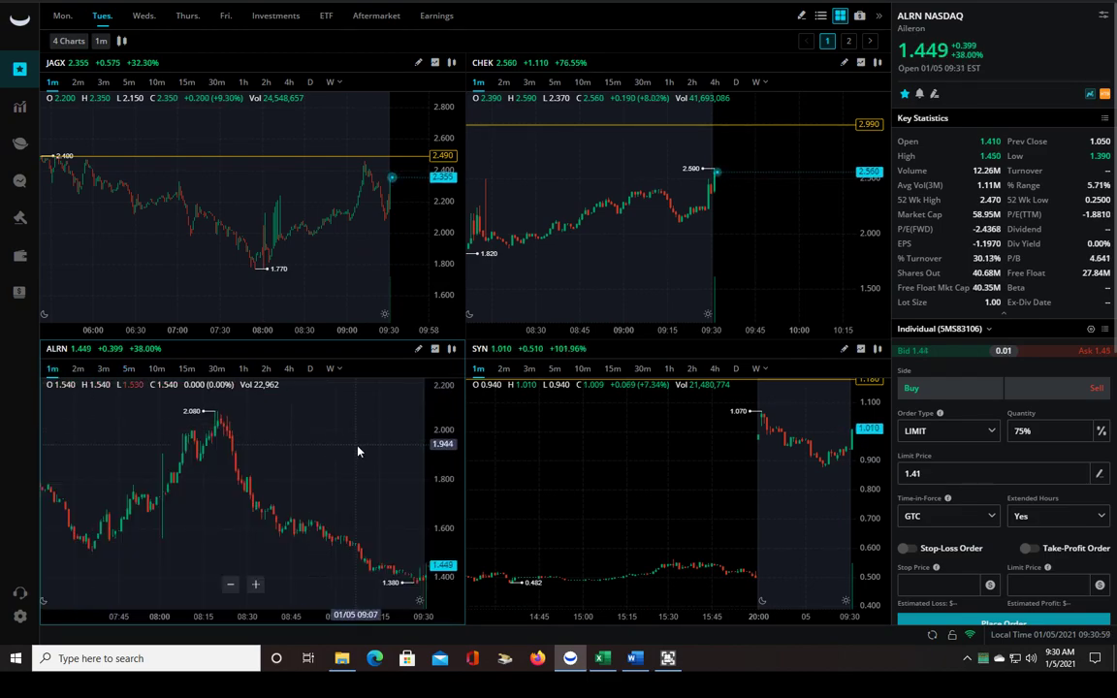
scroll(664, 443, down, 3)
click(545, 380)
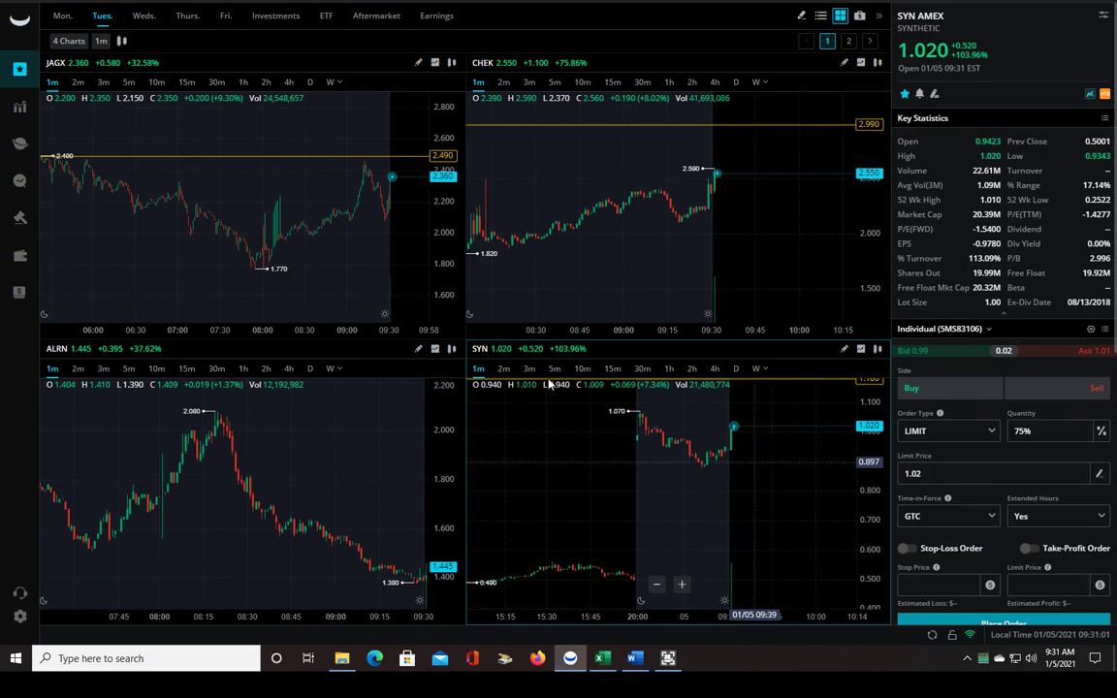
click(553, 371)
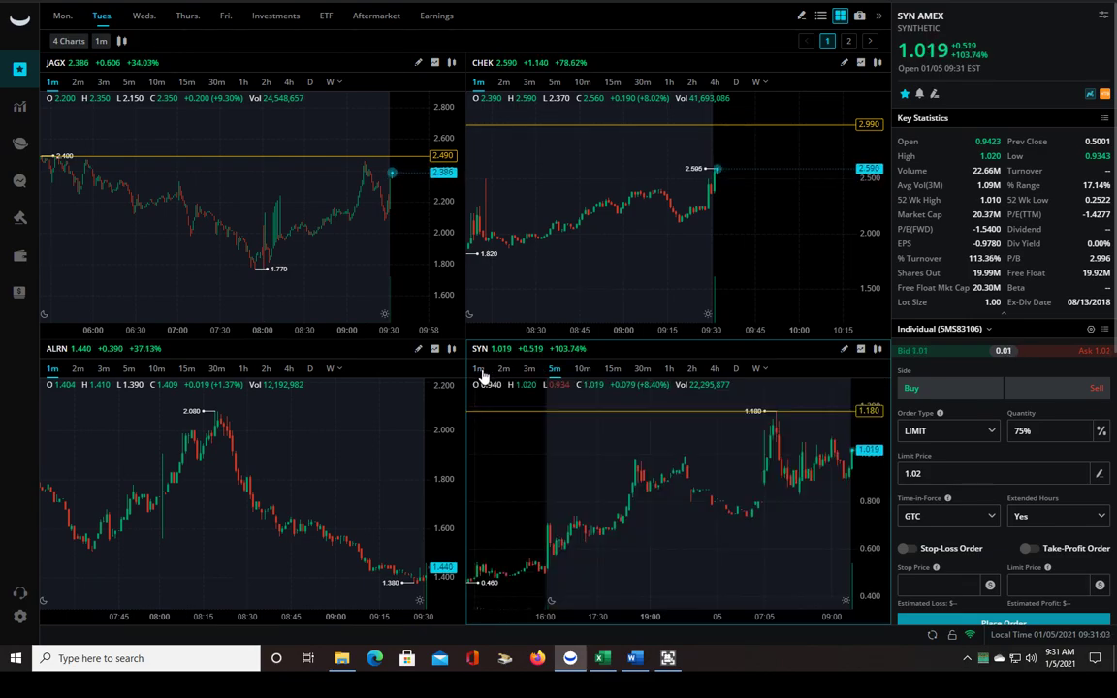
click(479, 369)
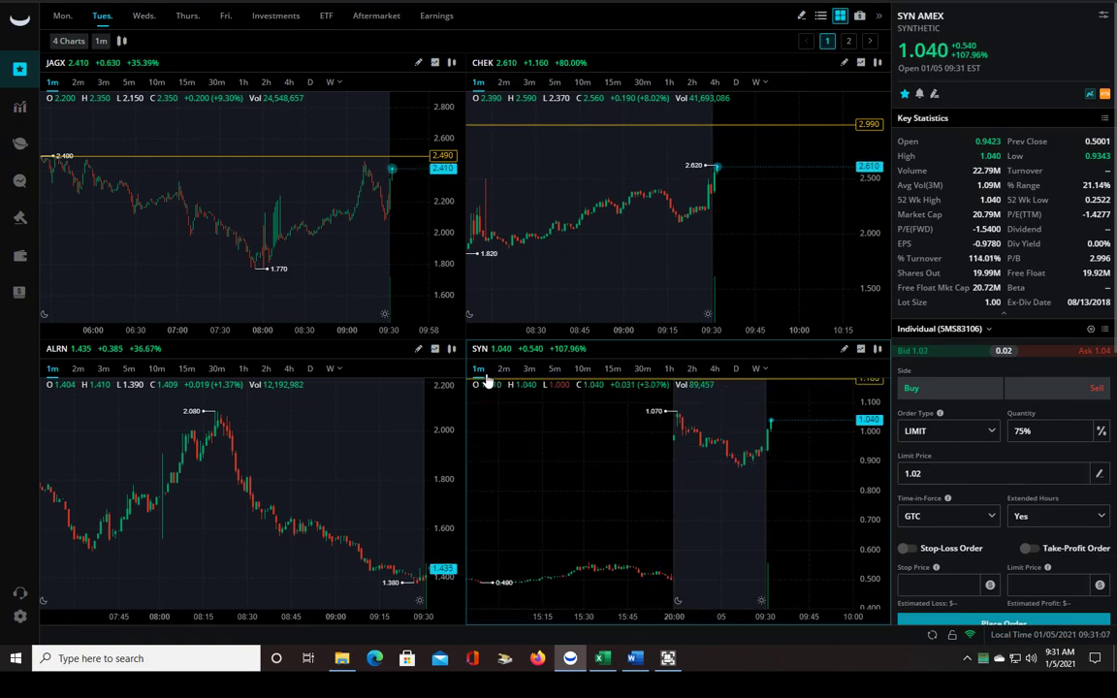
click(552, 370)
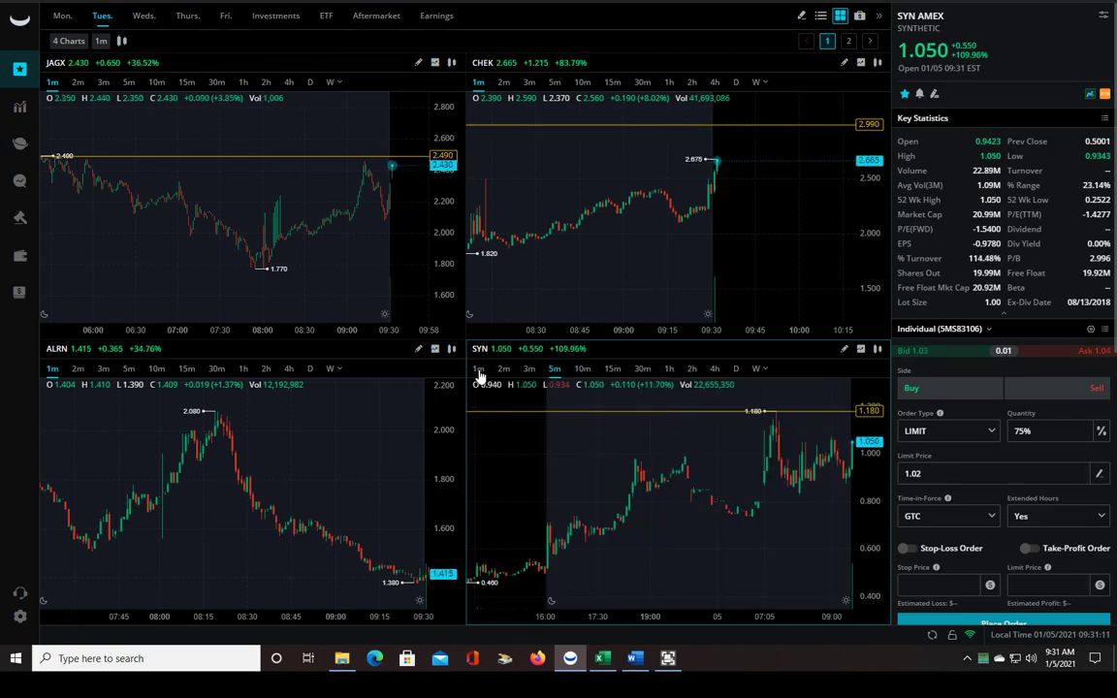
click(479, 373)
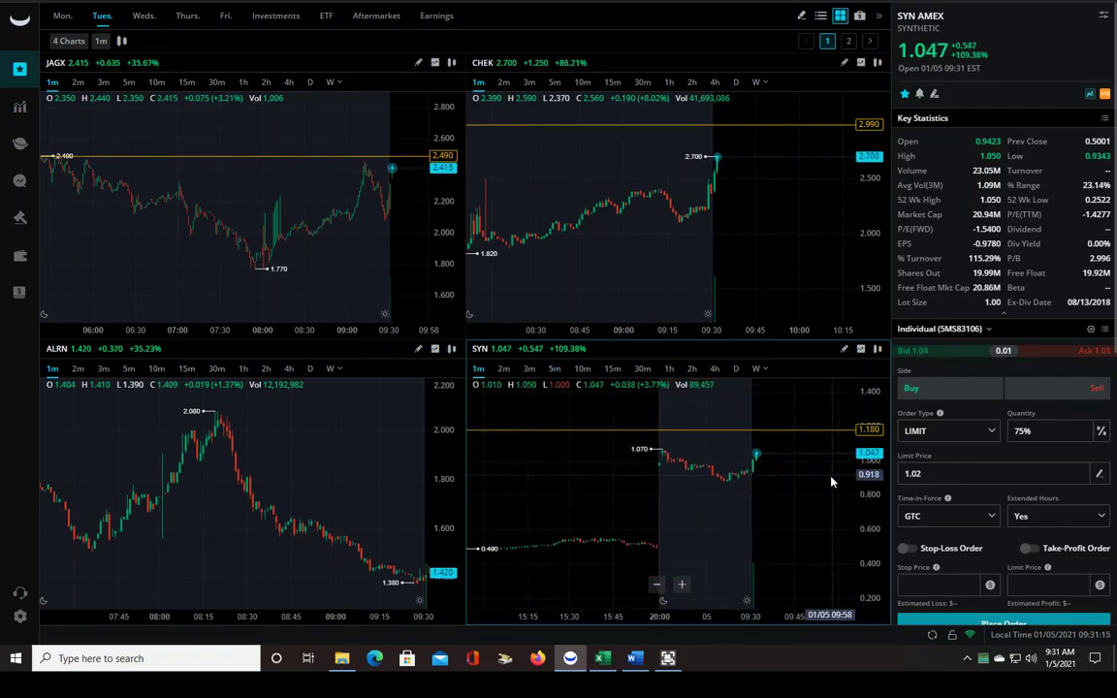
- Pan and select the JAGX chart, then bring up the second chart page with PECK
drag(411, 241, 392, 244)
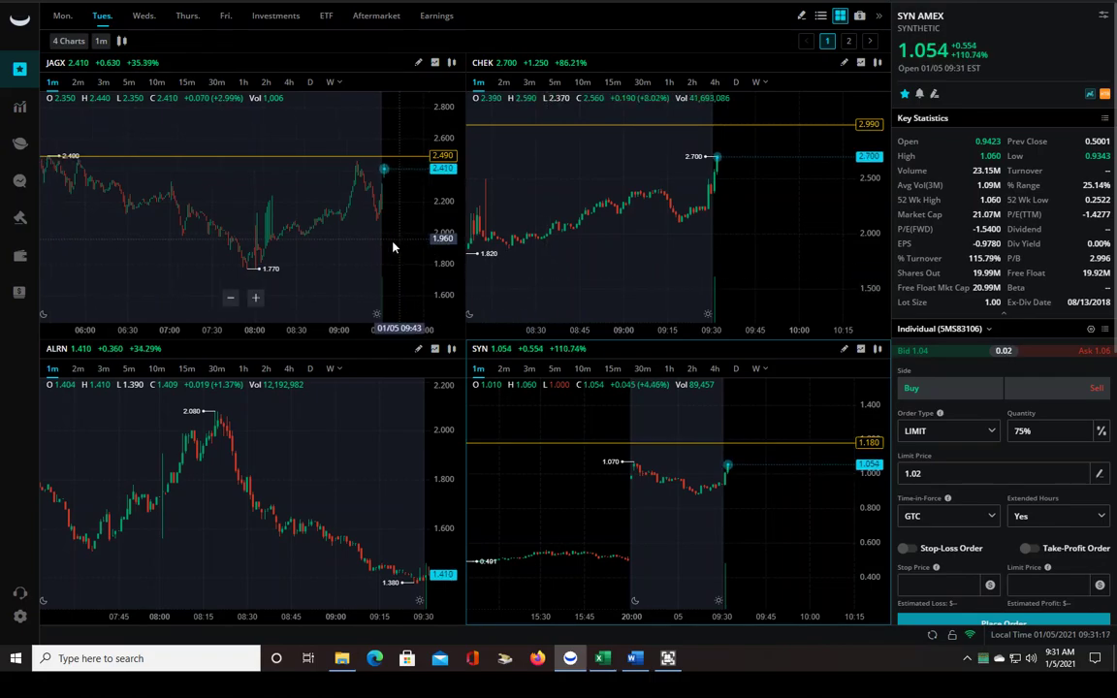
click(406, 243)
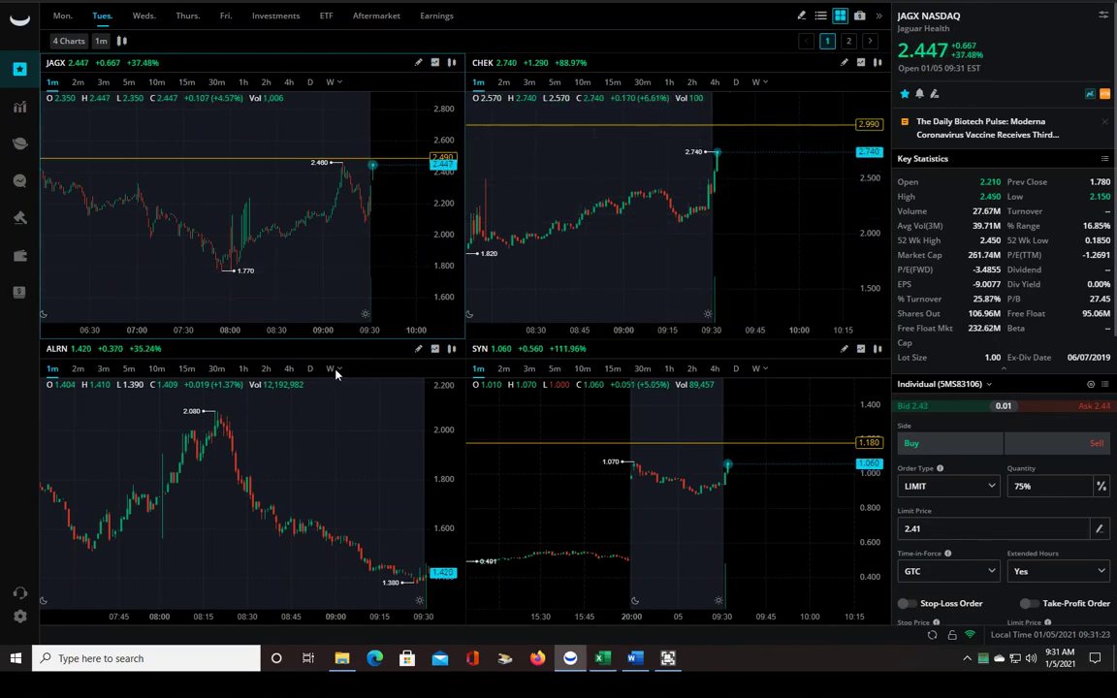
click(848, 43)
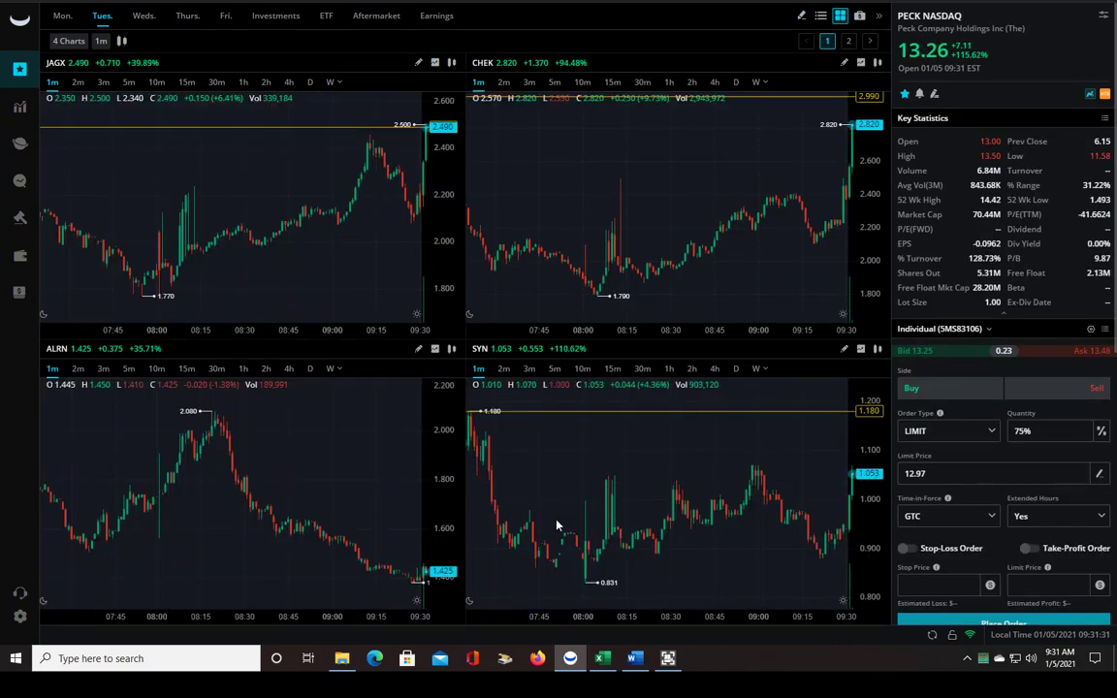
- Switch the chart grid to the Tues. watchlist and make JAGX the active ticker
click(390, 532)
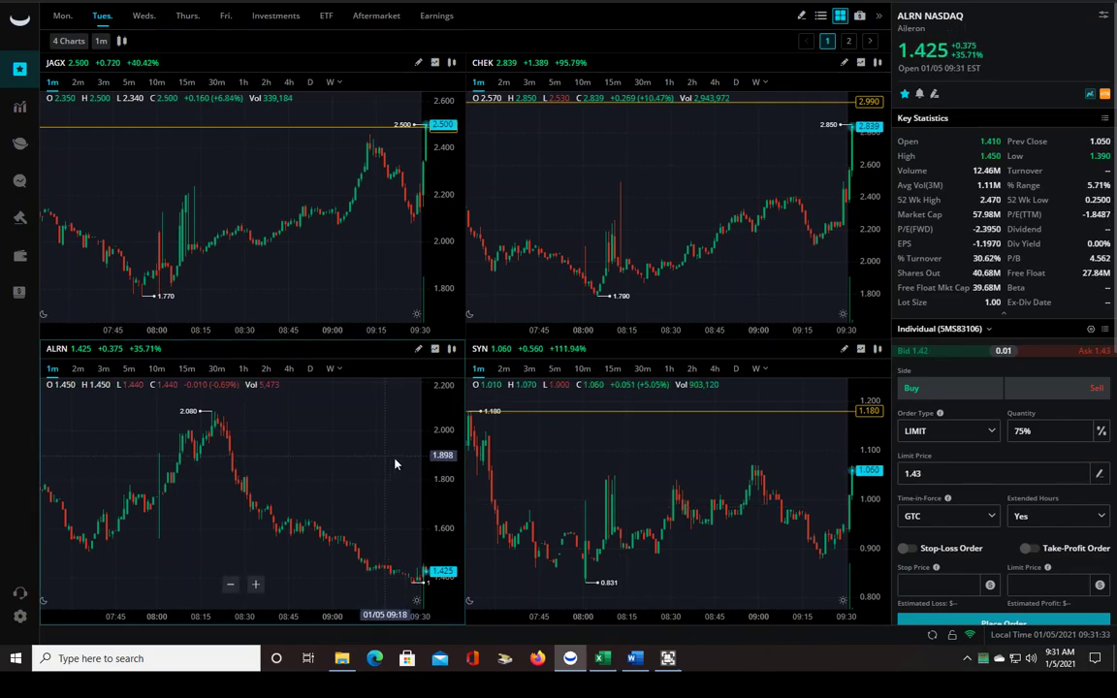
click(904, 95)
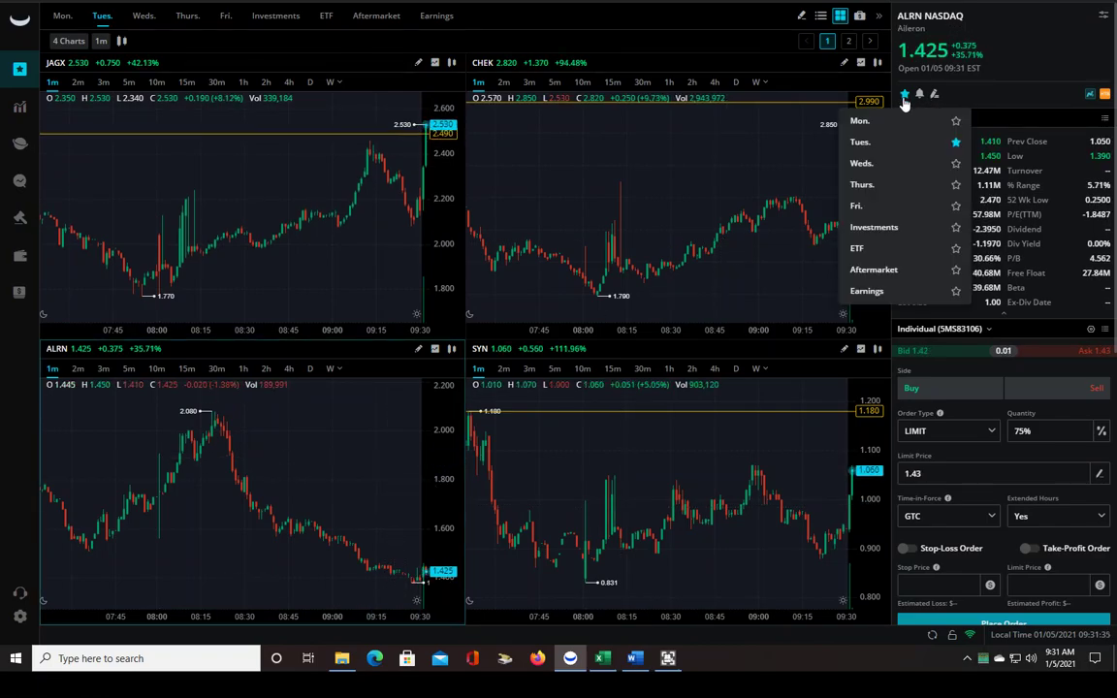
click(899, 143)
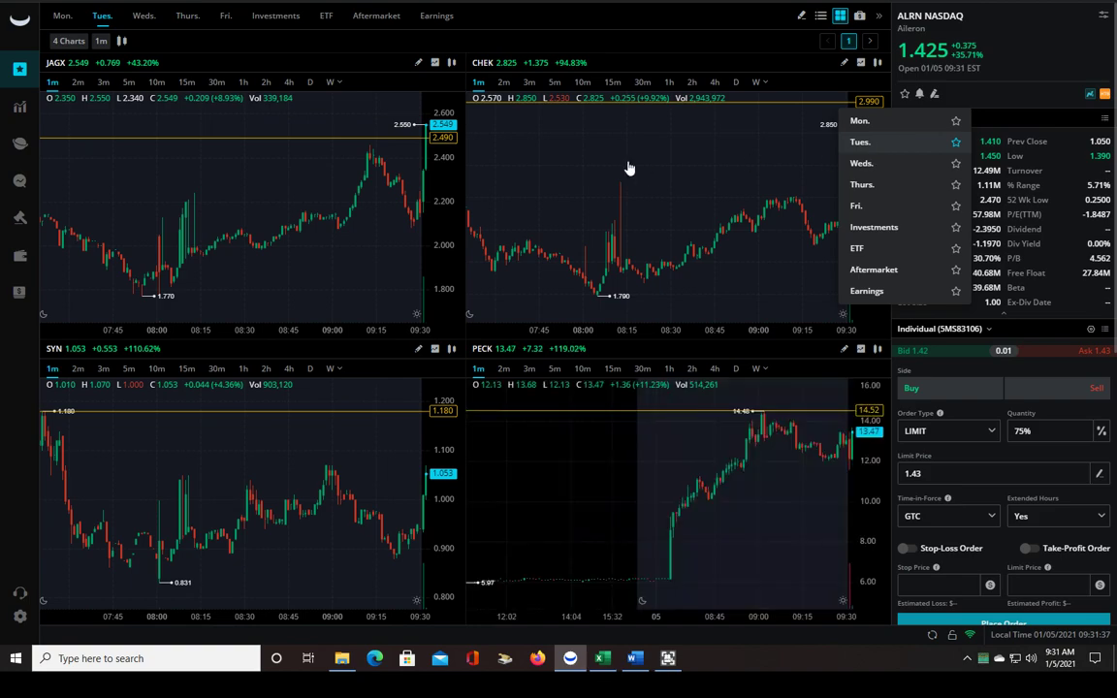
click(386, 257)
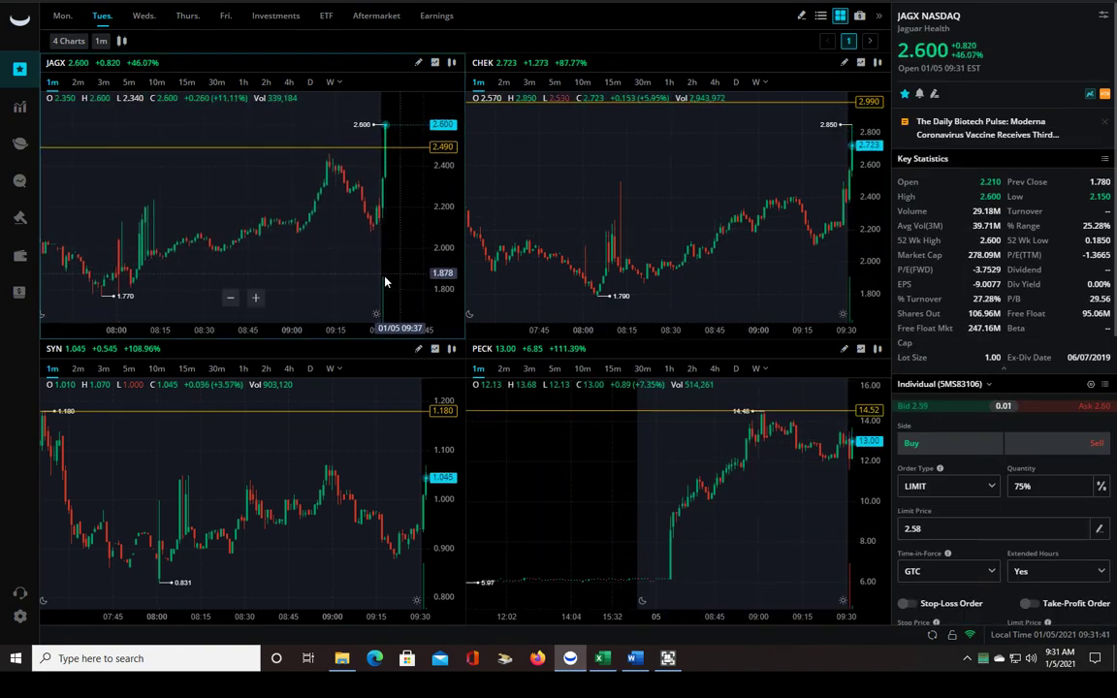
- Zoom the JAGX chart in on the opening minutes, leaving space after the latest candle
drag(384, 278, 361, 279)
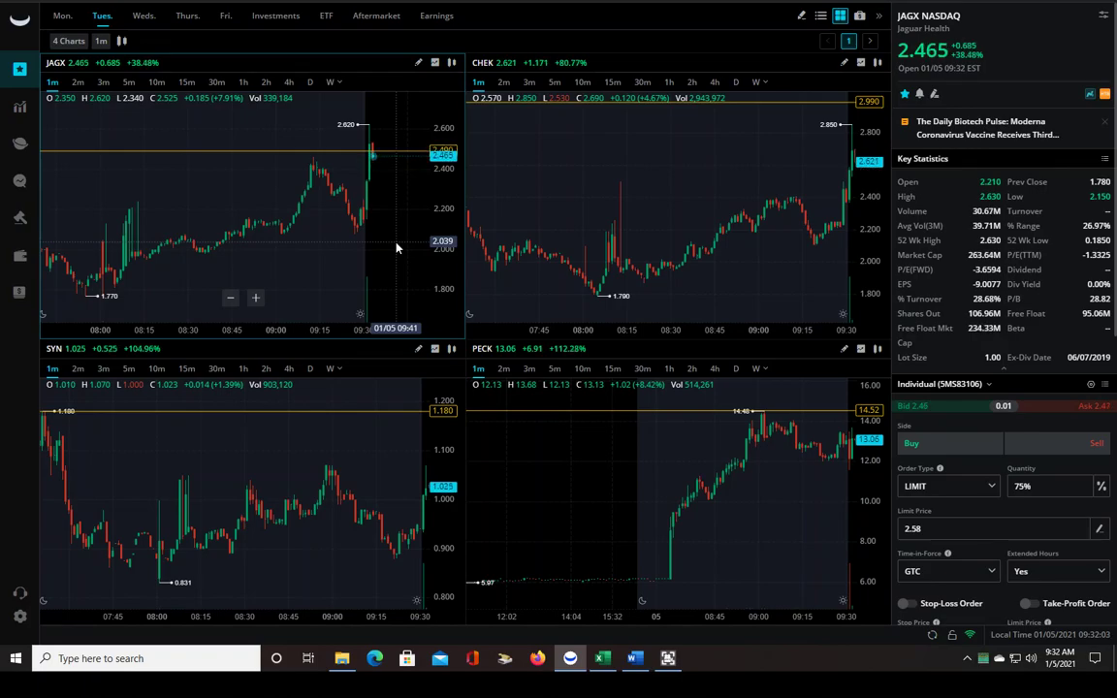
scroll(405, 189, up, 2)
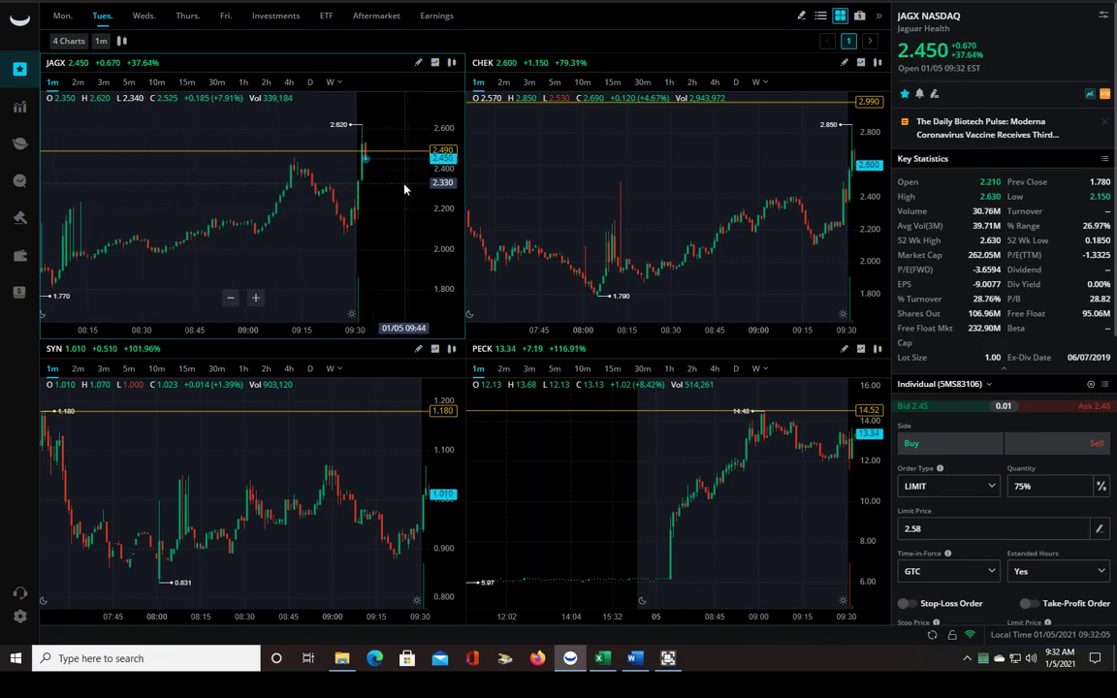
scroll(372, 196, up, 2)
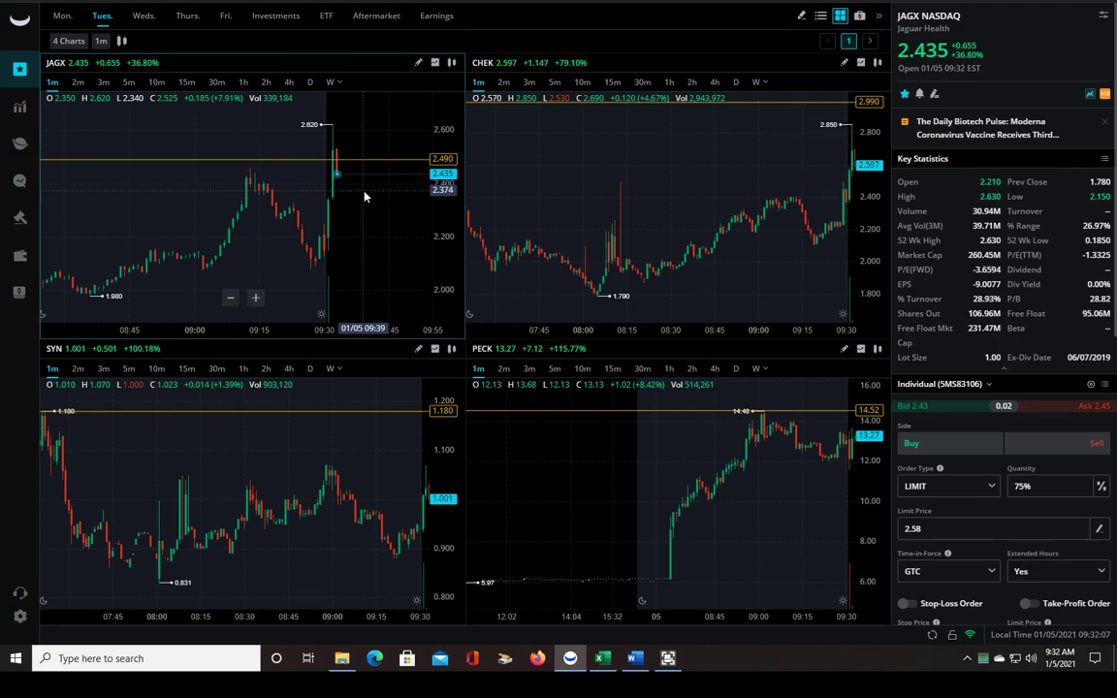
scroll(371, 196, up, 1)
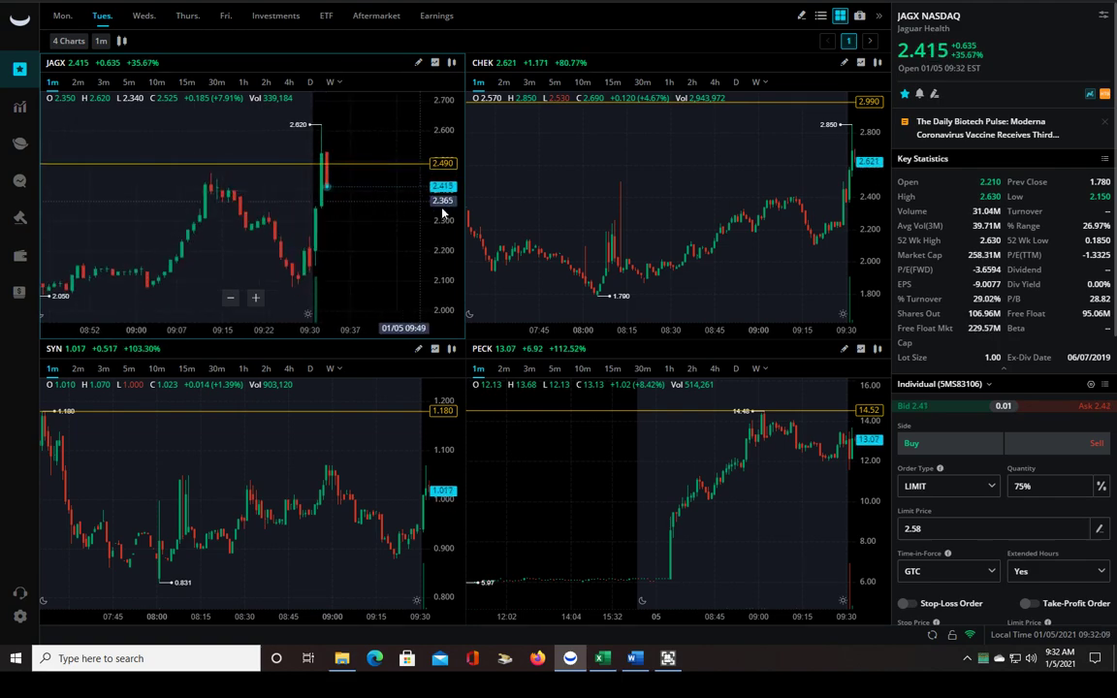
drag(380, 220, 324, 212)
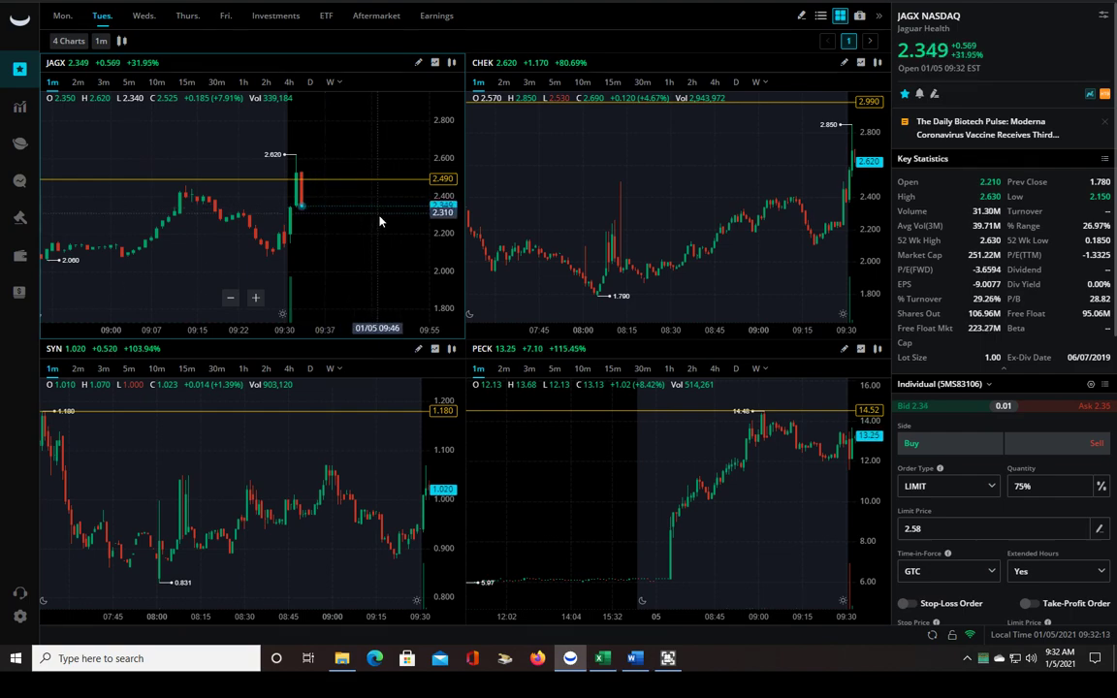
scroll(379, 220, down, 1)
scroll(380, 221, up, 1)
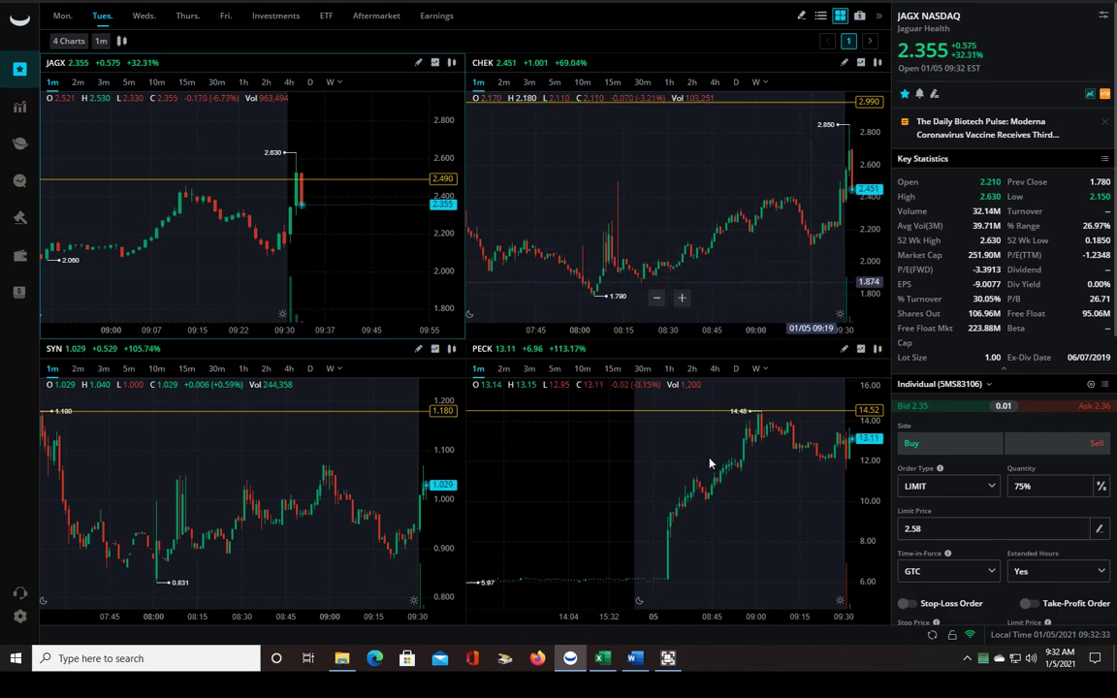
- Pan the PECK, SYN and CHEK charts to their latest bars and reselect JAGX
drag(572, 442, 526, 437)
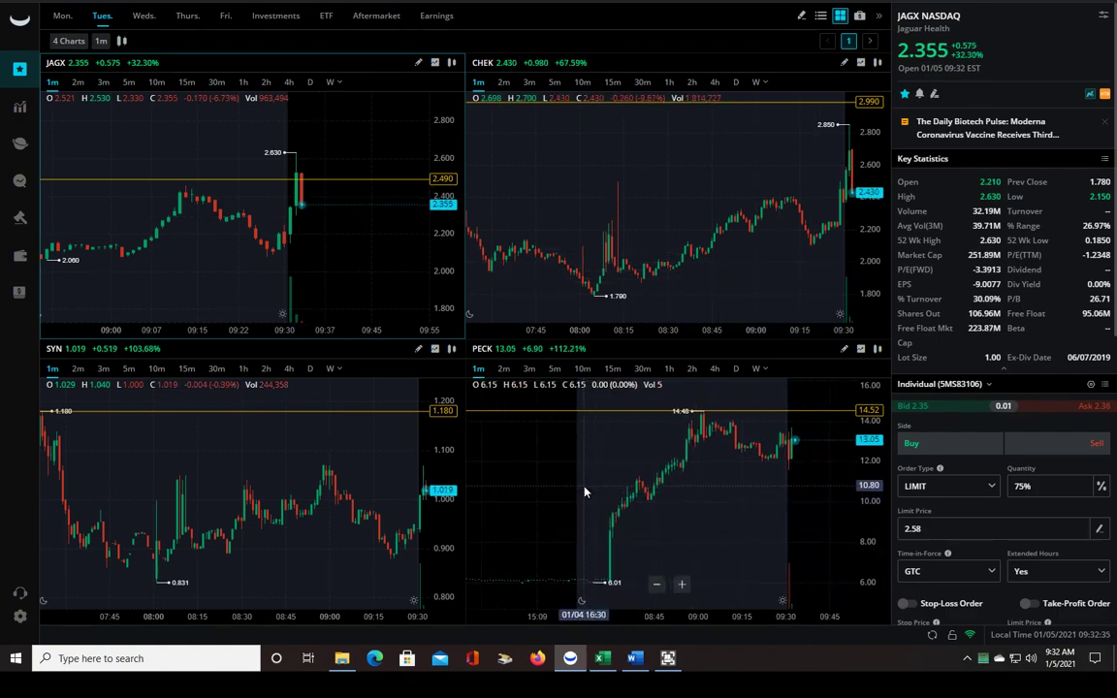
drag(318, 383, 313, 435)
drag(690, 258, 619, 254)
click(368, 248)
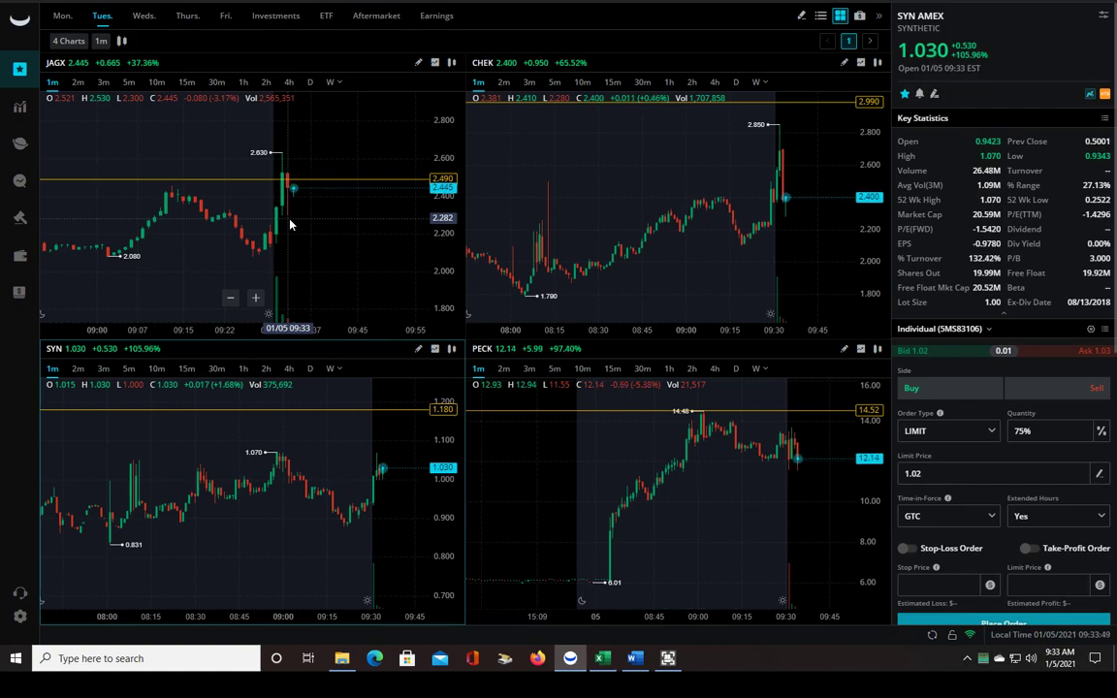
- Set a JAGX buy at limit 2.43, zoom JAGX to the last half hour, minimize the recorder
click(378, 233)
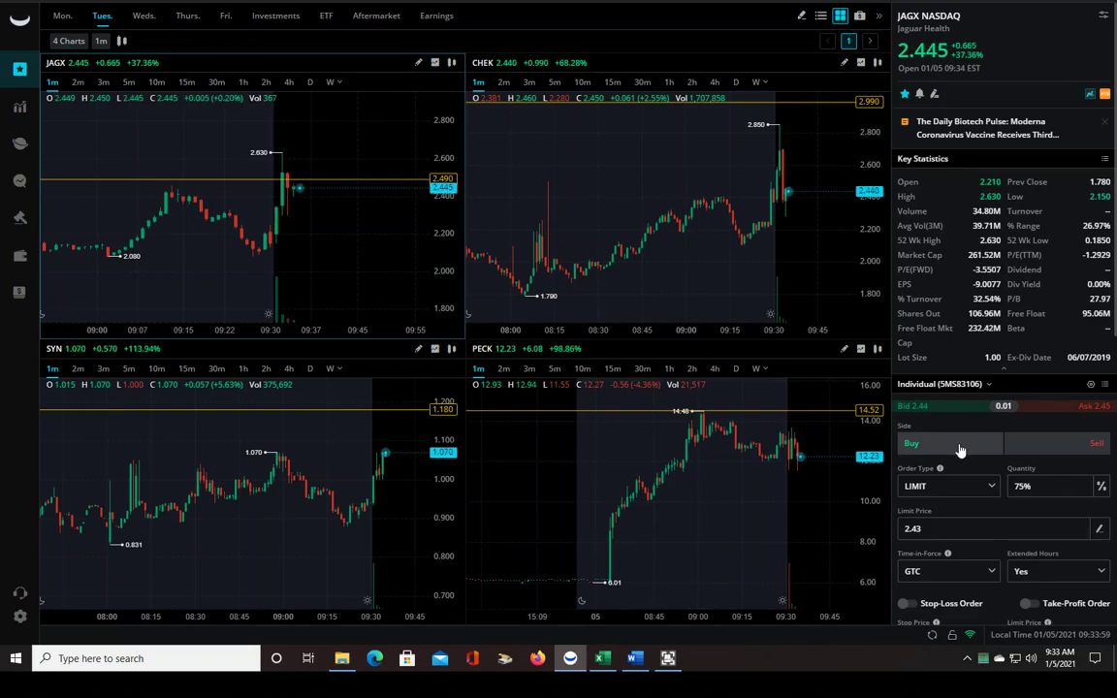
click(960, 446)
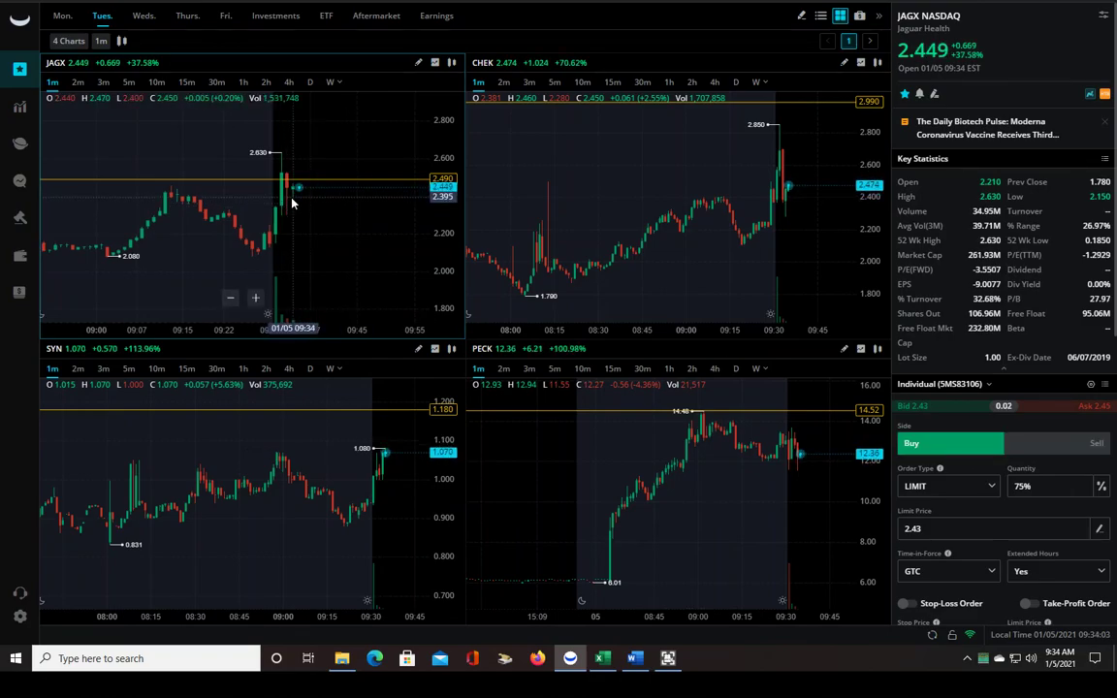
scroll(311, 204, up, 3)
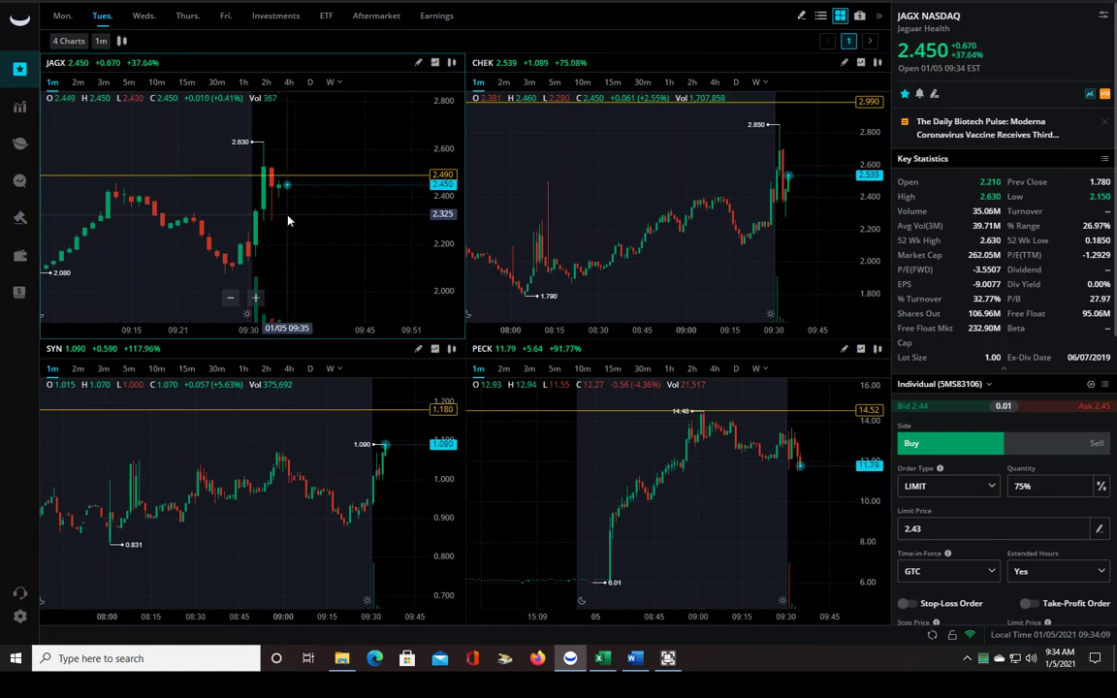
scroll(288, 221, up, 2)
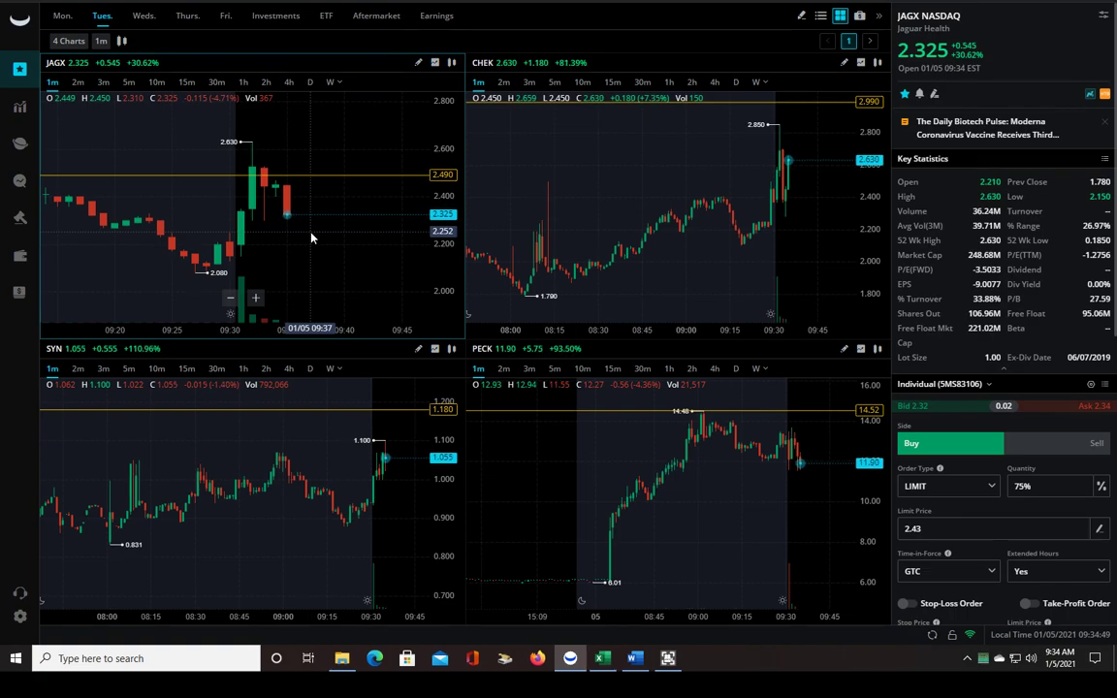
click(668, 659)
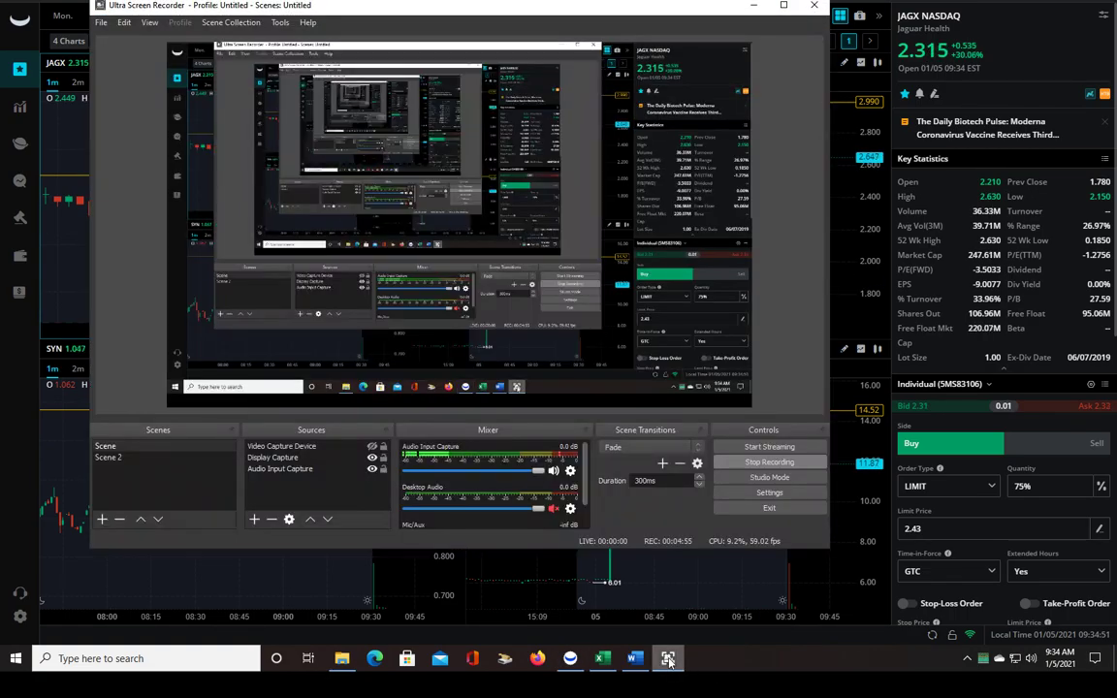
click(669, 659)
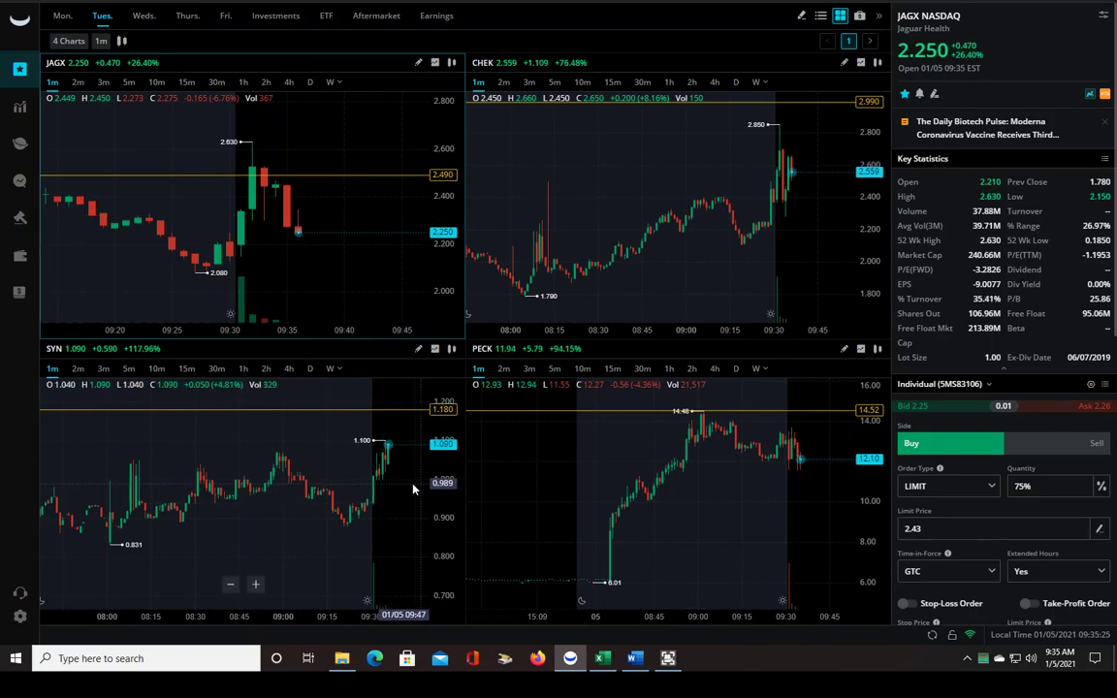
- Scroll-zoom the SYN chart's time axis to cover about 08:30 to 09:45
scroll(412, 488, up, 1)
scroll(412, 488, up, 2)
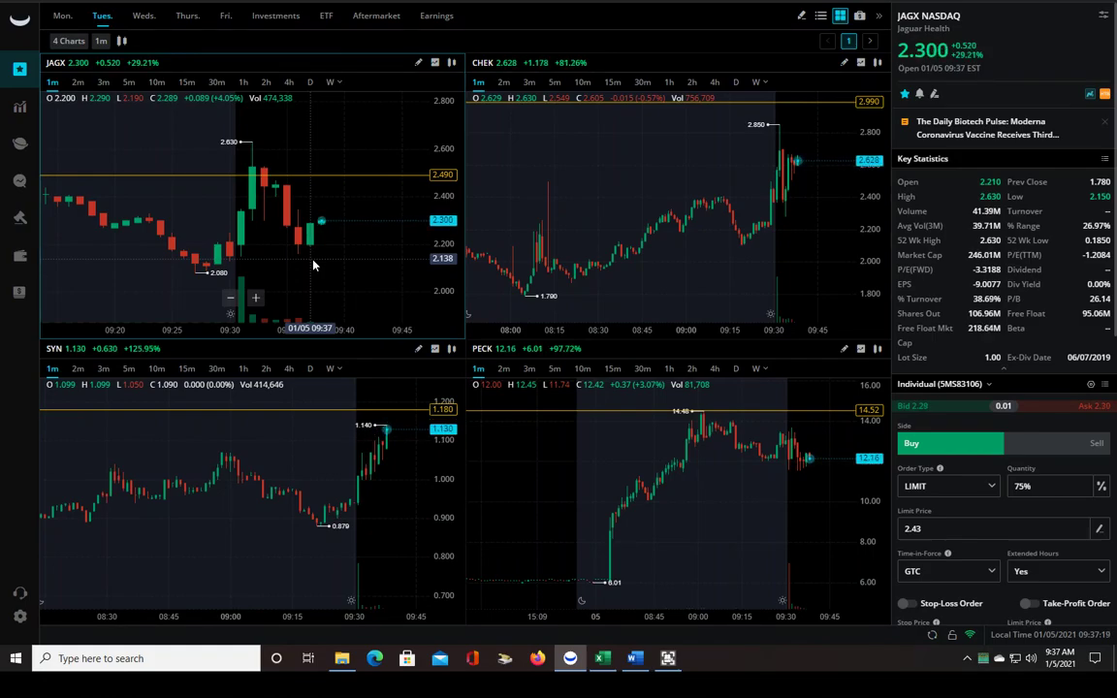
- Submit the JAGX buy order (shift+B), pan the SYN chart, and reload JAGX's order ticket
key(shift+b)
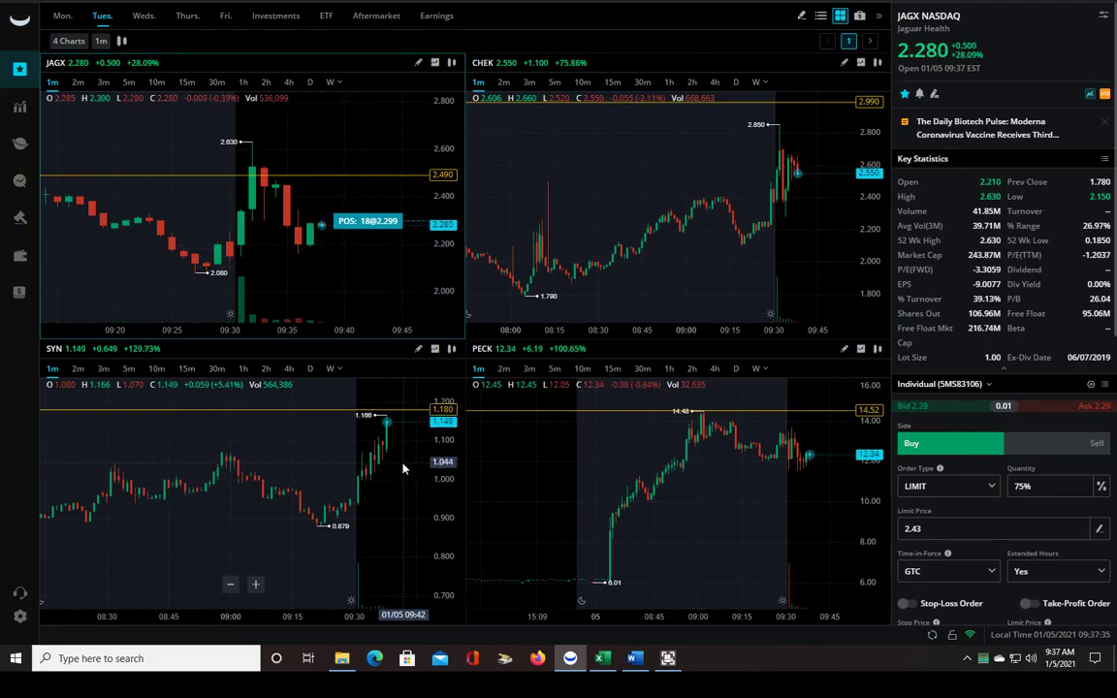
drag(403, 469, 378, 468)
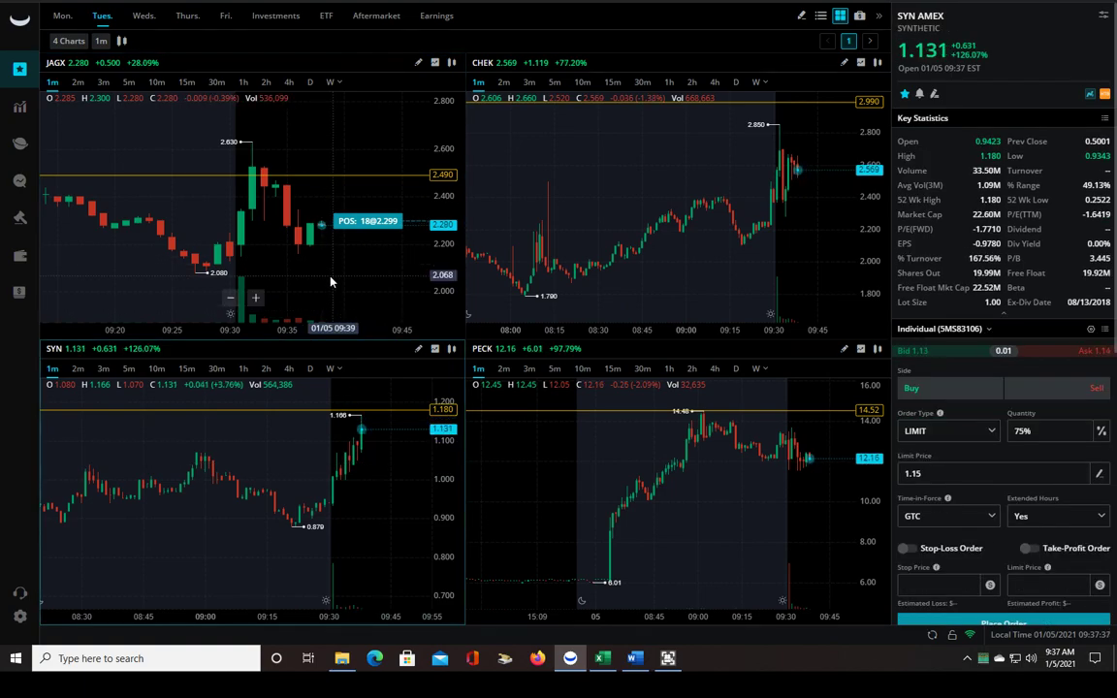
click(328, 278)
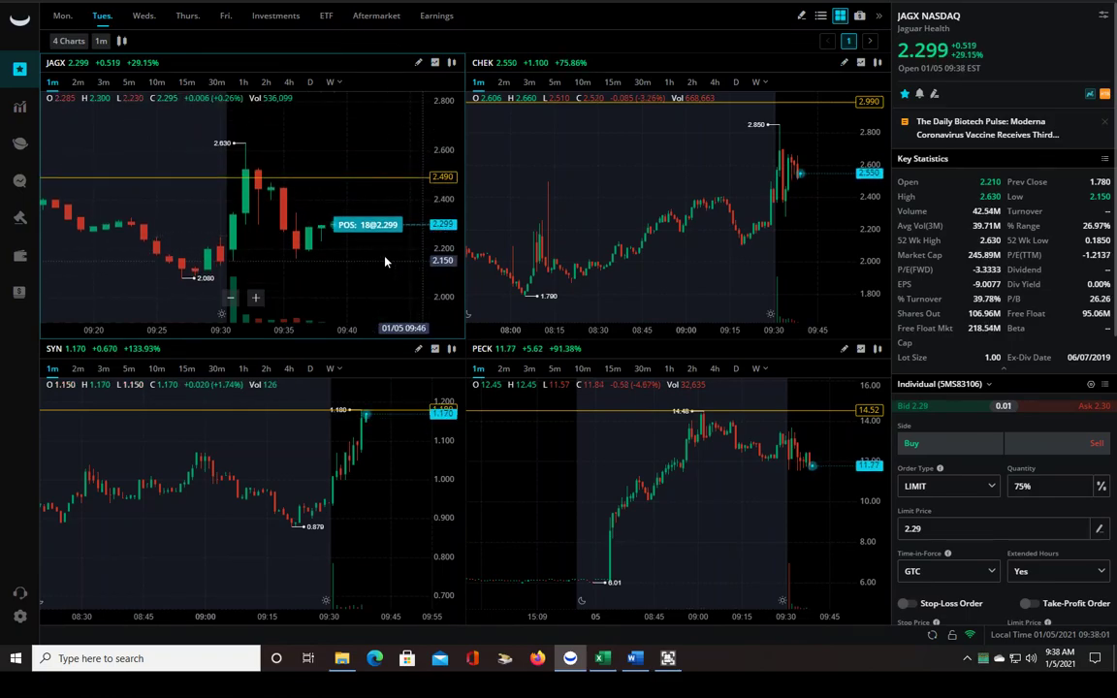
- Pan the JAGX chart left so the newest candles and empty space after them show
drag(345, 230, 308, 246)
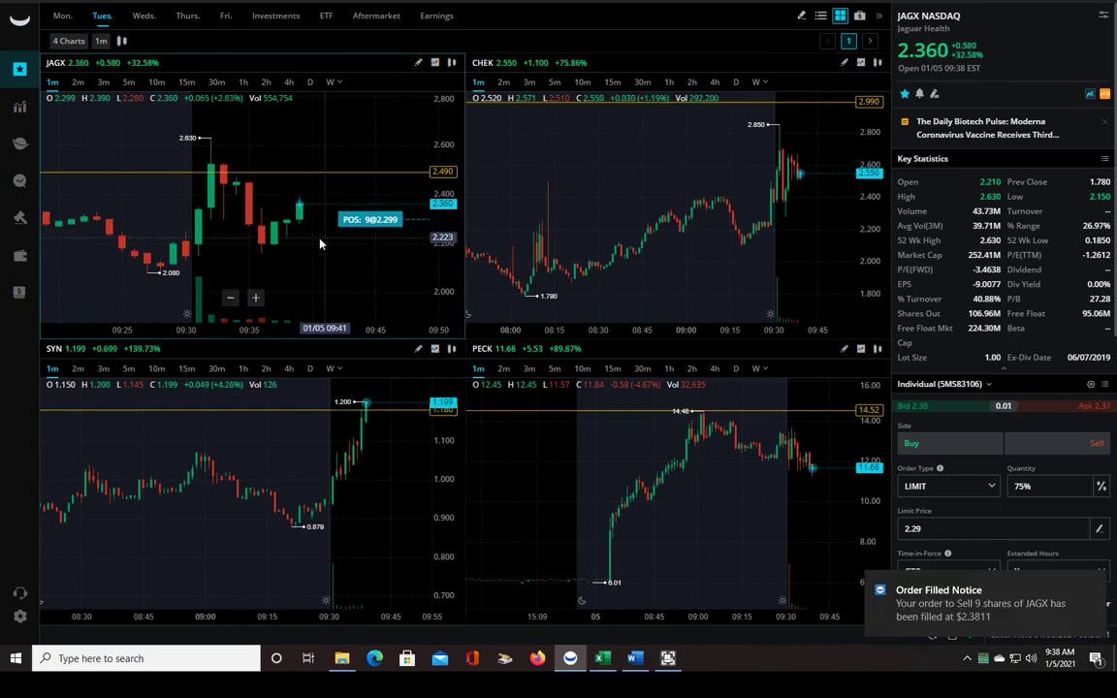
- Refresh the JAGX order's limit price to 2.35 from the chart
click(405, 463)
click(352, 308)
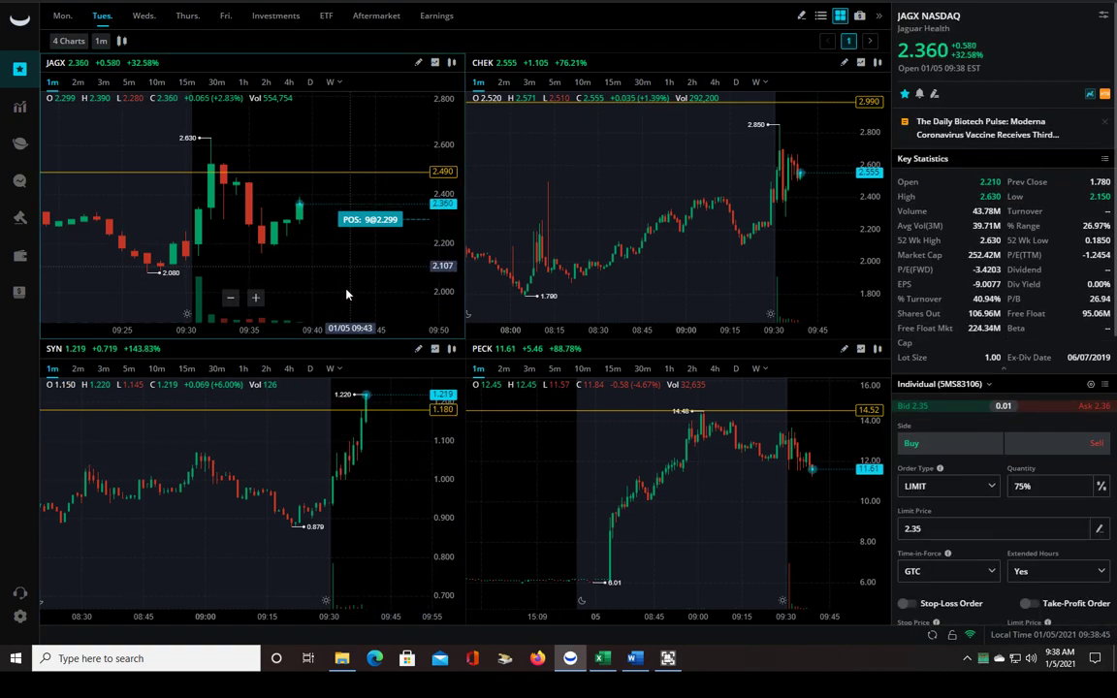
- Load SYN into the order panel at a 1.22 limit and zoom its chart to the newest candles
click(366, 436)
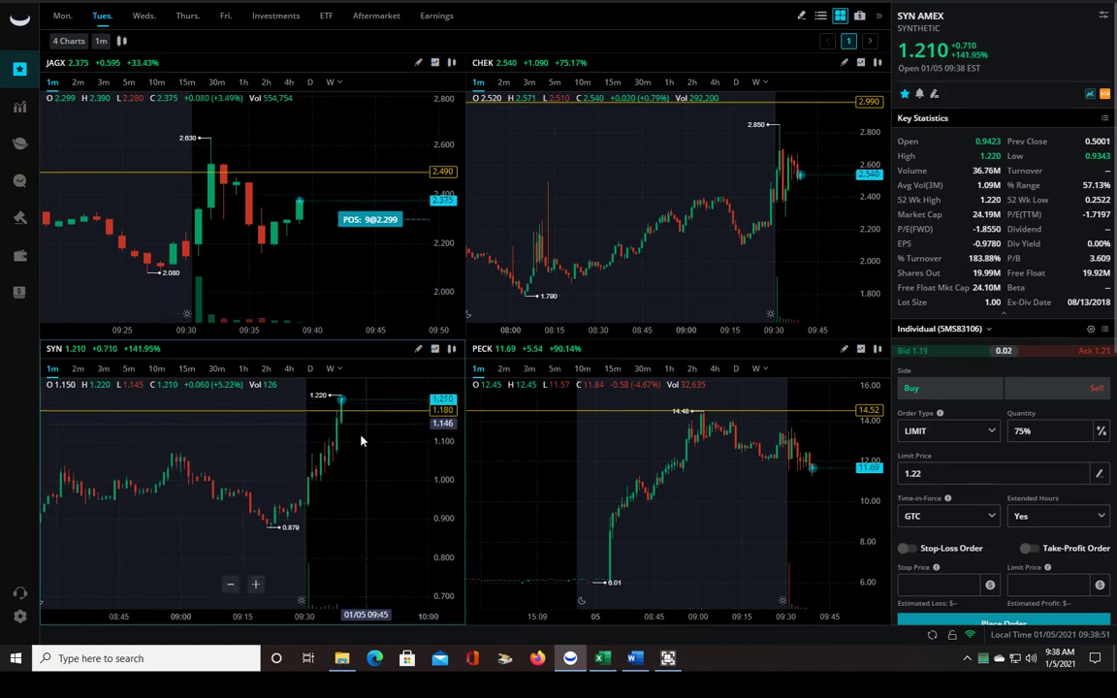
drag(359, 443, 339, 475)
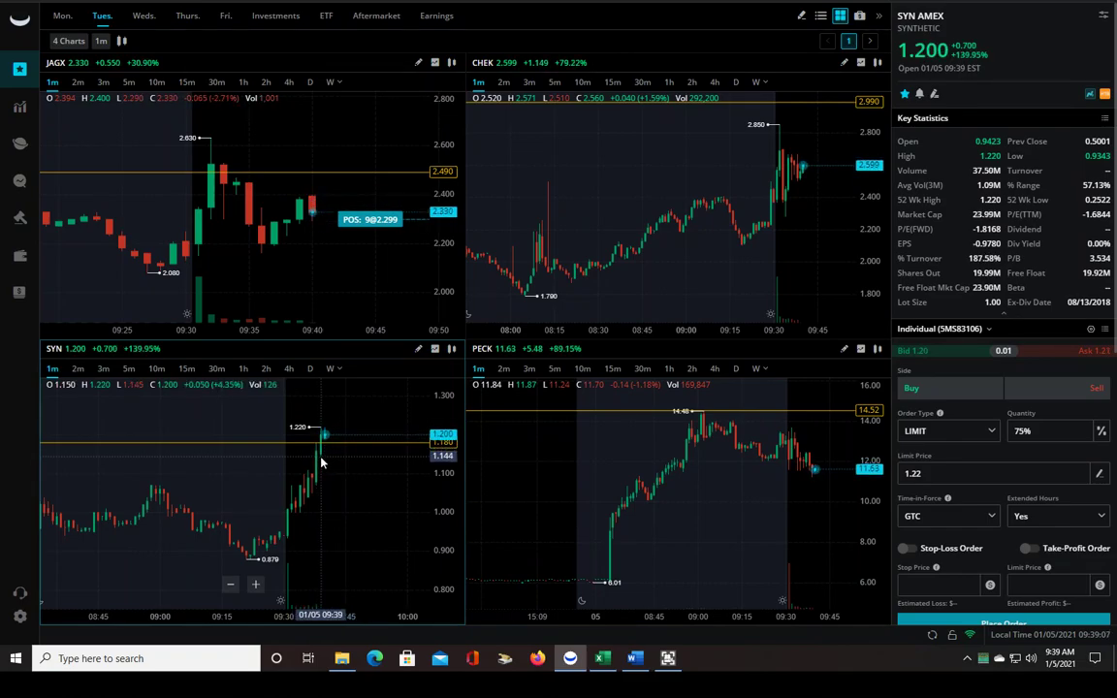
scroll(330, 463, up, 2)
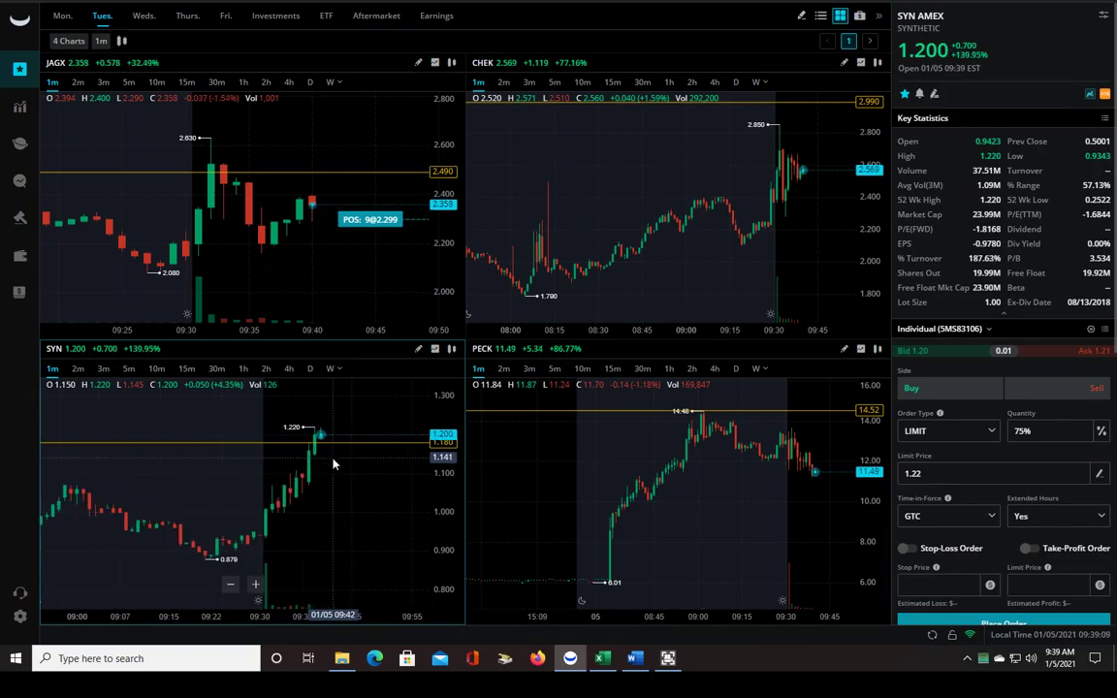
scroll(330, 464, up, 3)
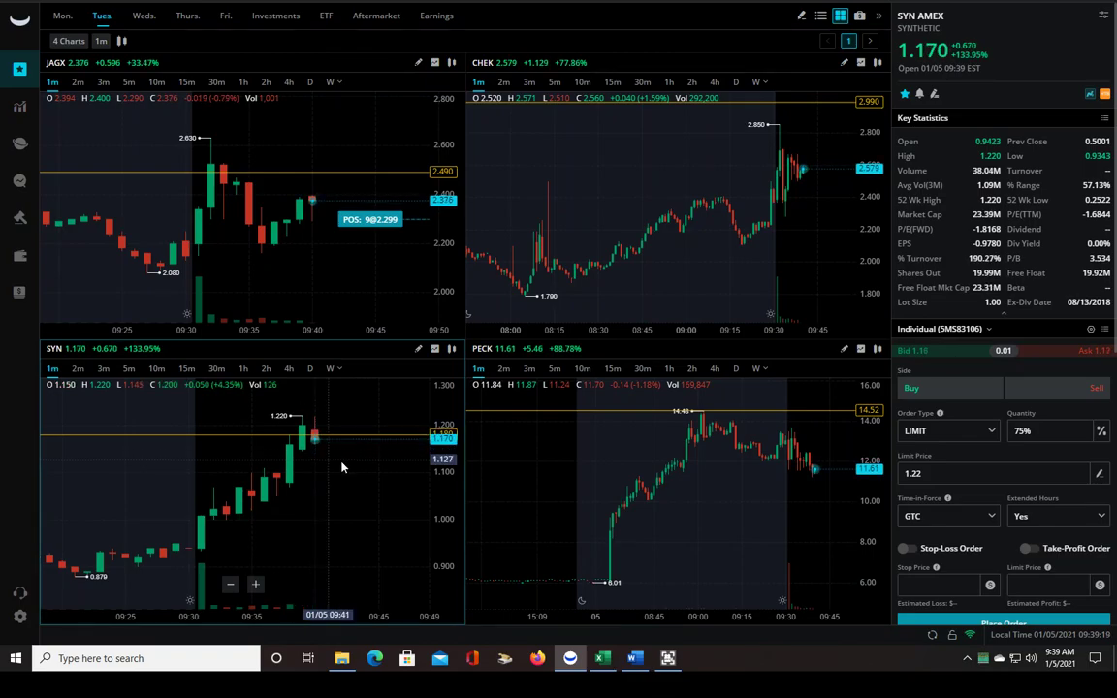
- Sell 4 JAGX shares with the sell hotkey, leaving 5 shares at 2.299, then focus SYN
click(346, 275)
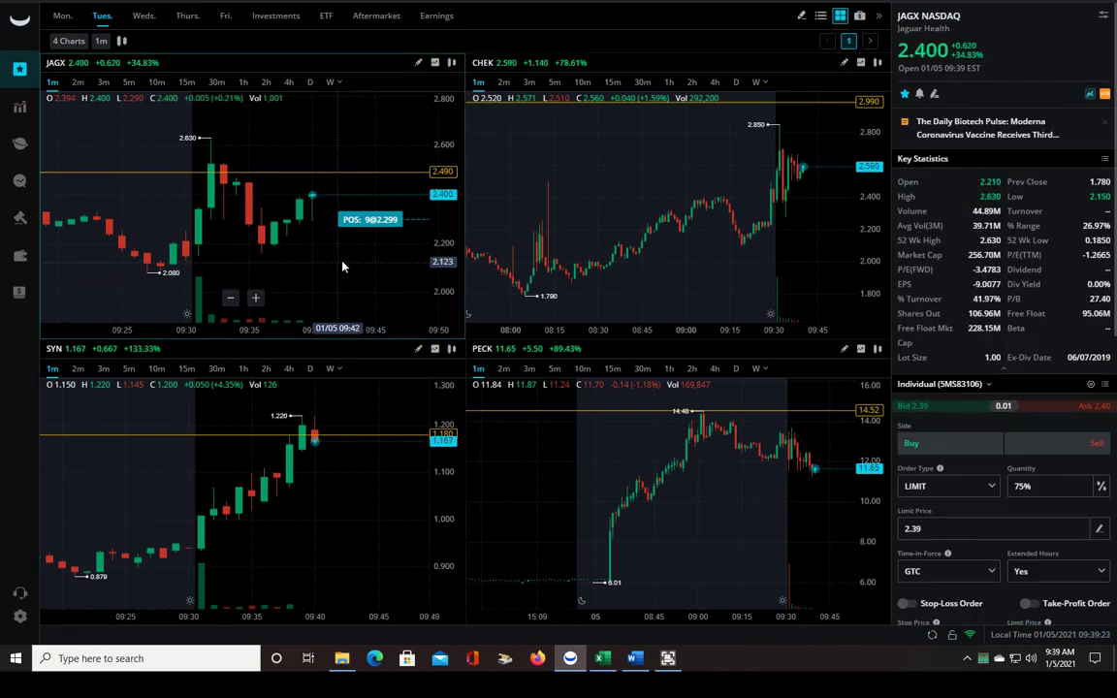
key(alt+b)
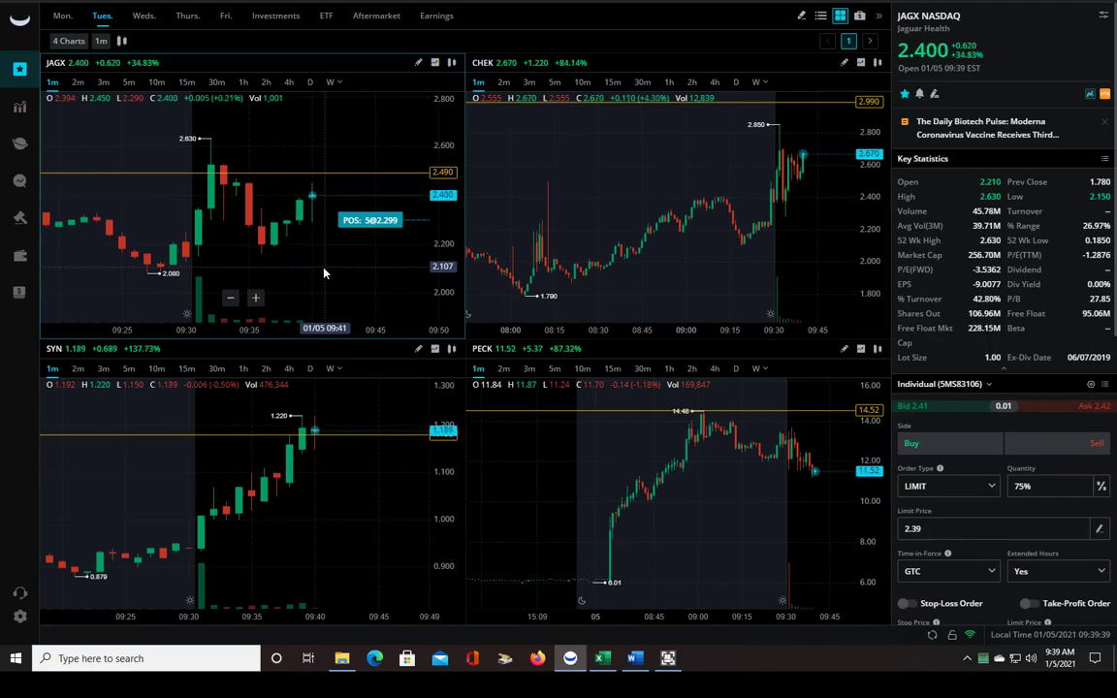
click(323, 466)
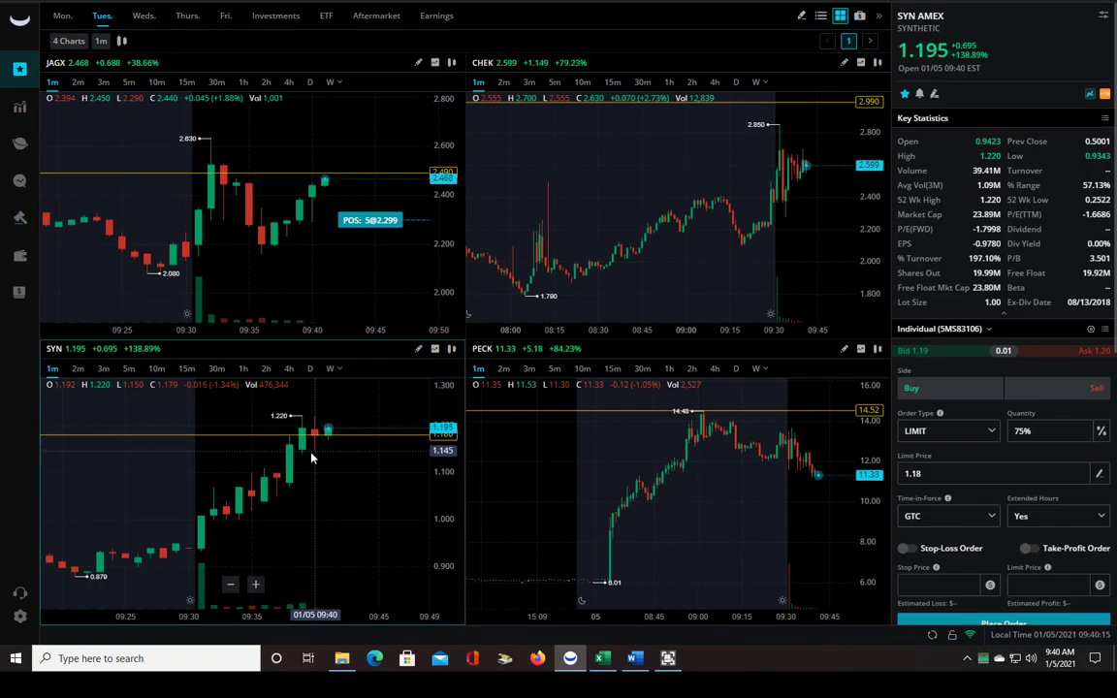
- Buy SYN with the buy hotkey, opening a 33-share position filled at 1.24
click(331, 245)
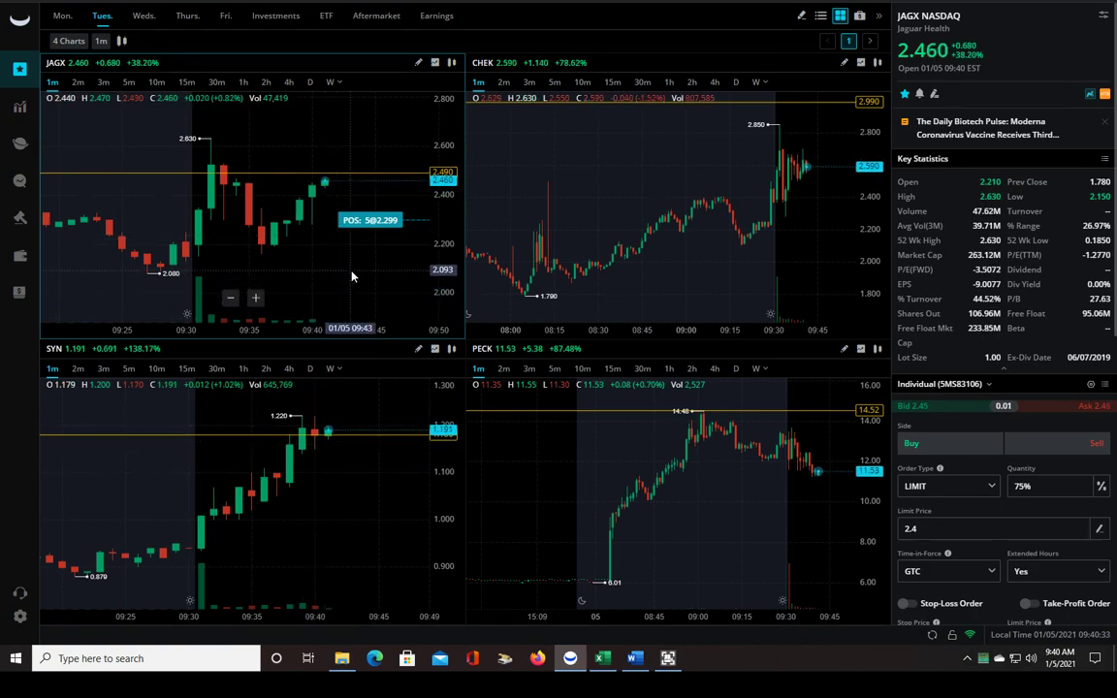
click(331, 467)
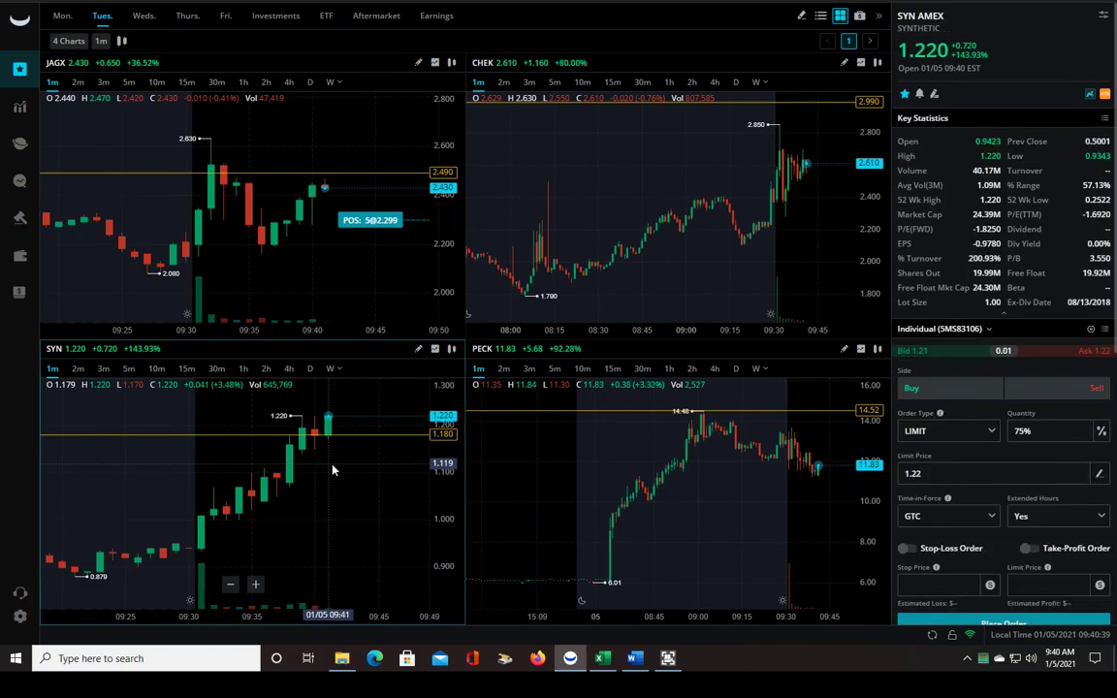
key(shift+b)
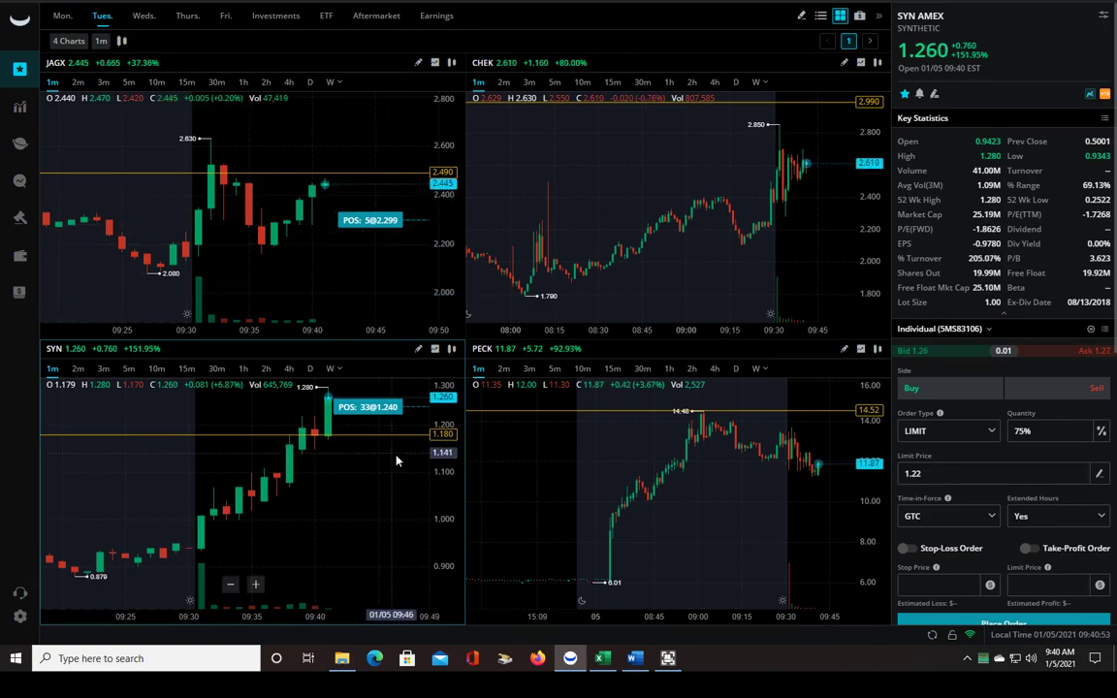
- Pan the SYN chart left twice for room on the right, then compare the JAGX and SYN tickets
drag(411, 469, 372, 494)
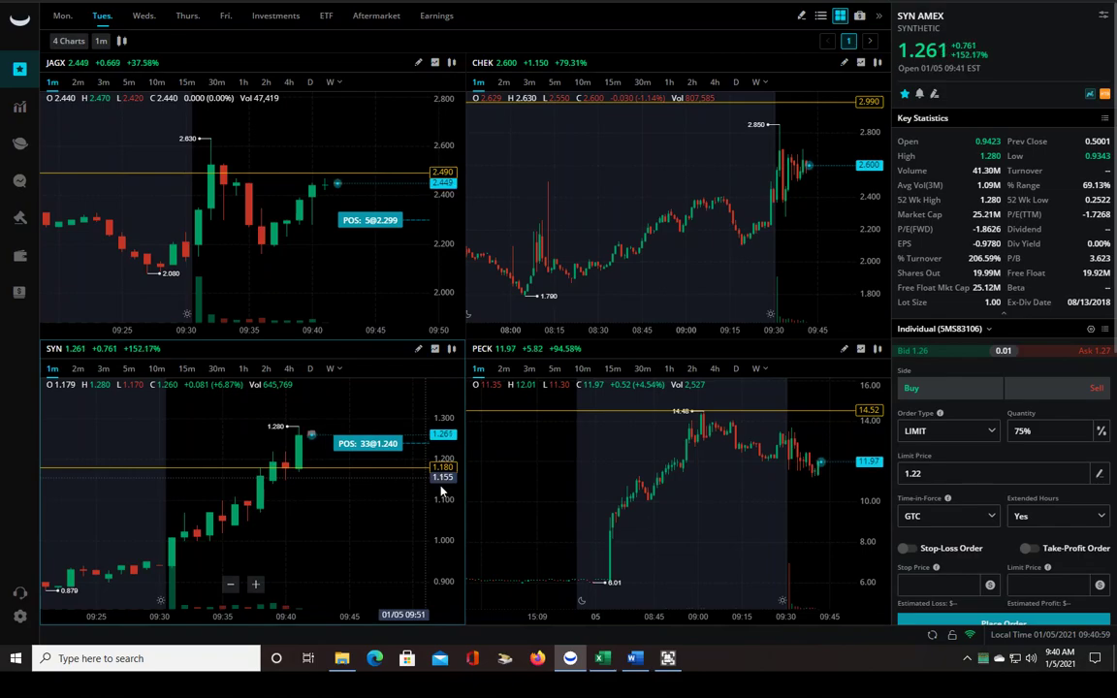
drag(404, 508, 381, 536)
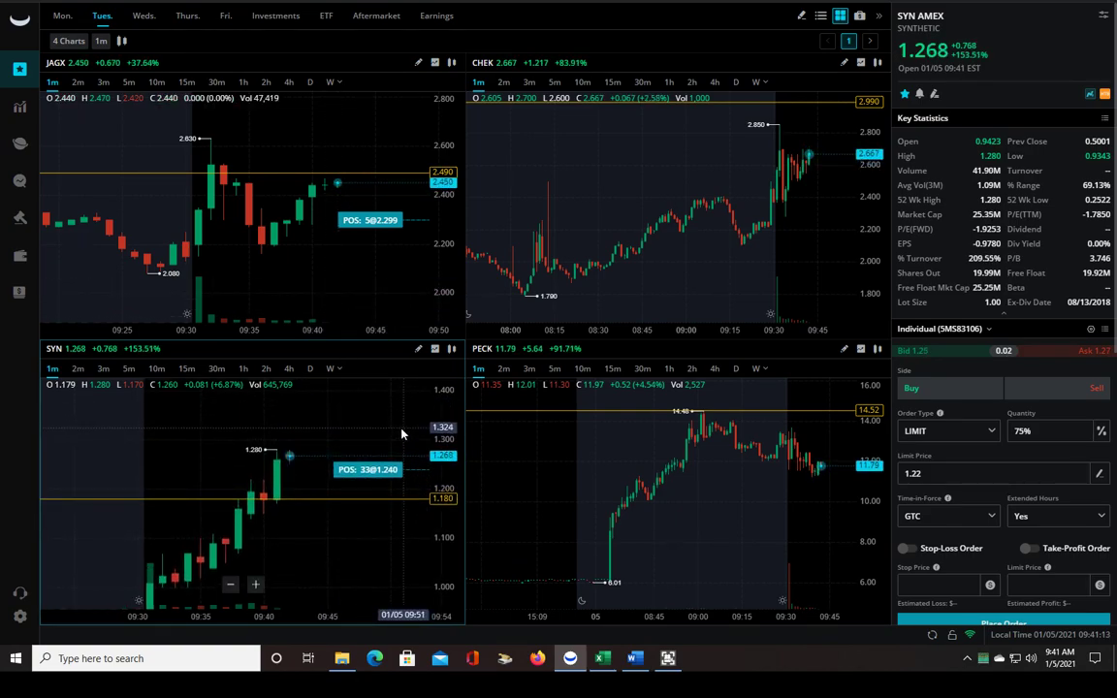
click(366, 269)
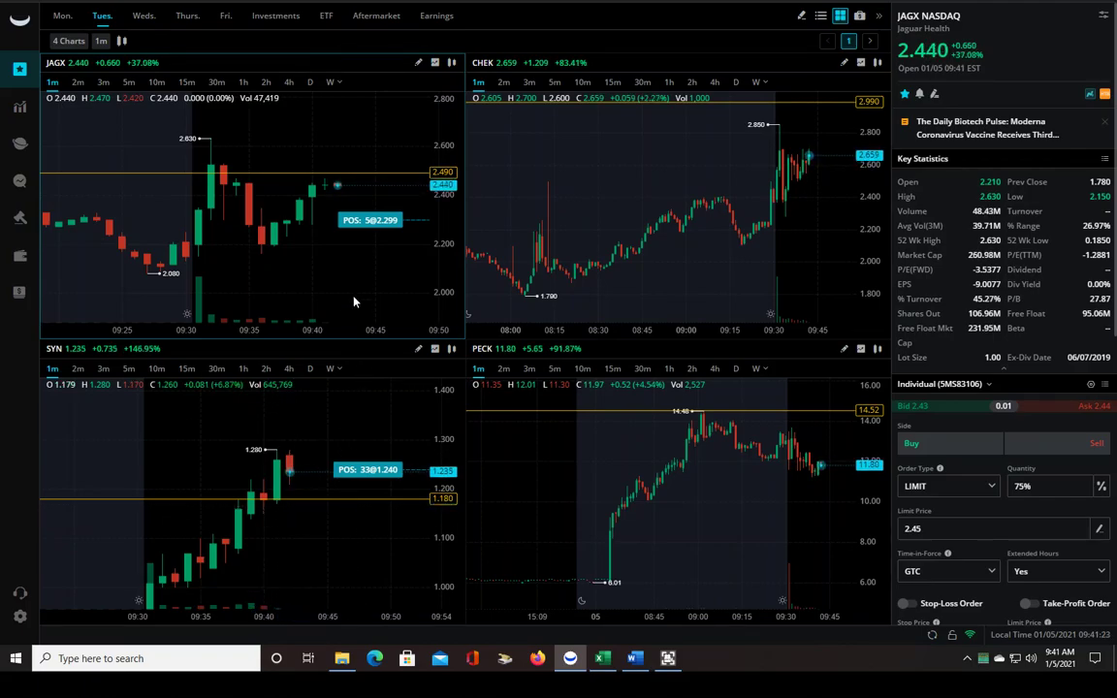
click(320, 523)
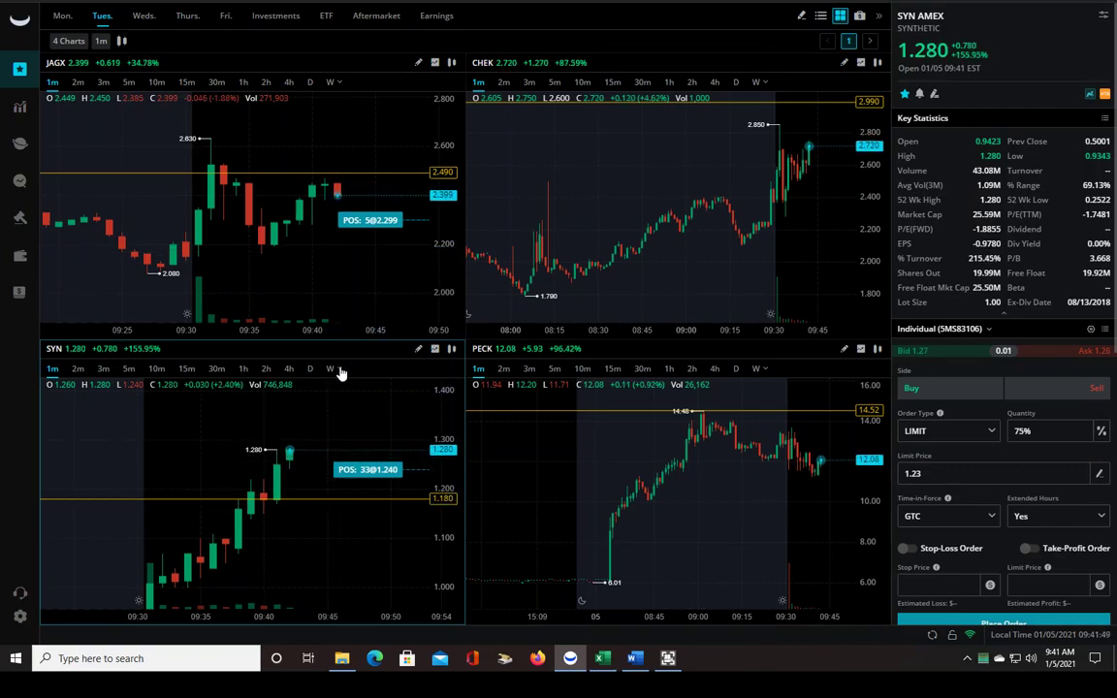
- Pan the JAGX chart to show recent candles while switching focus between JAGX and SYN
click(346, 280)
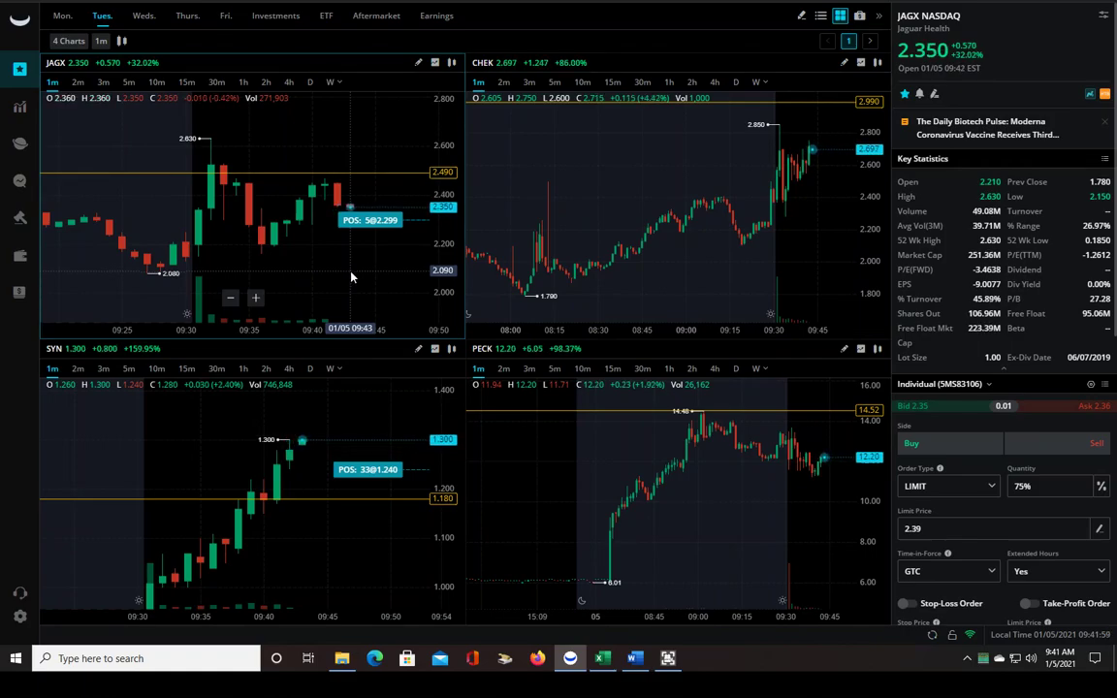
drag(368, 273, 338, 260)
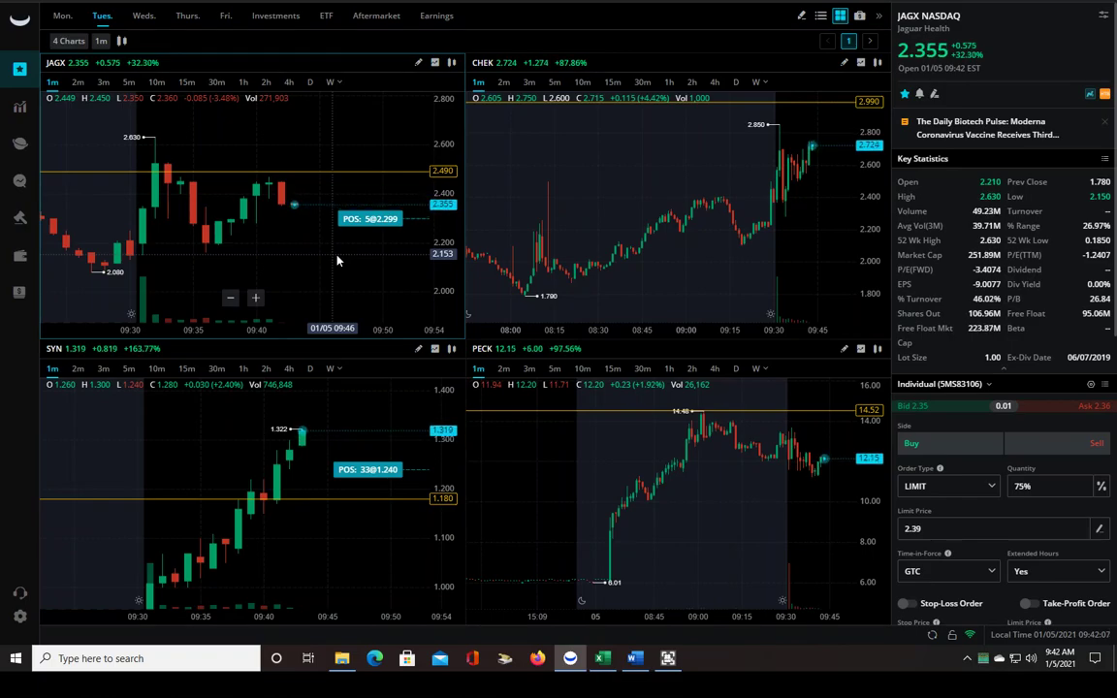
click(338, 441)
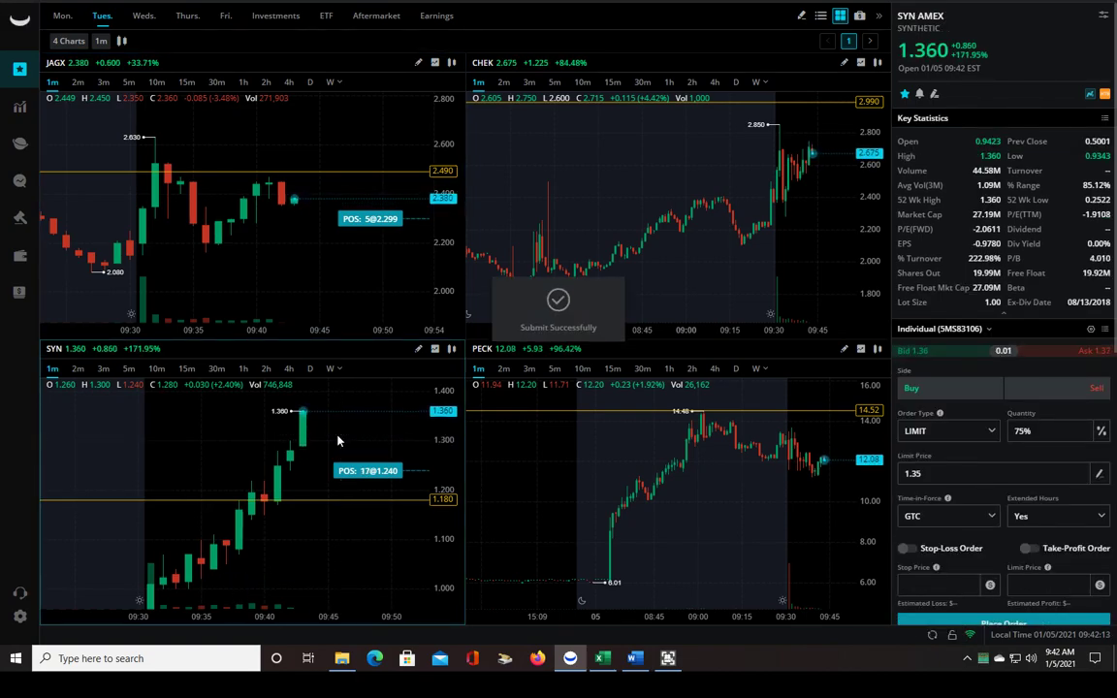
click(358, 265)
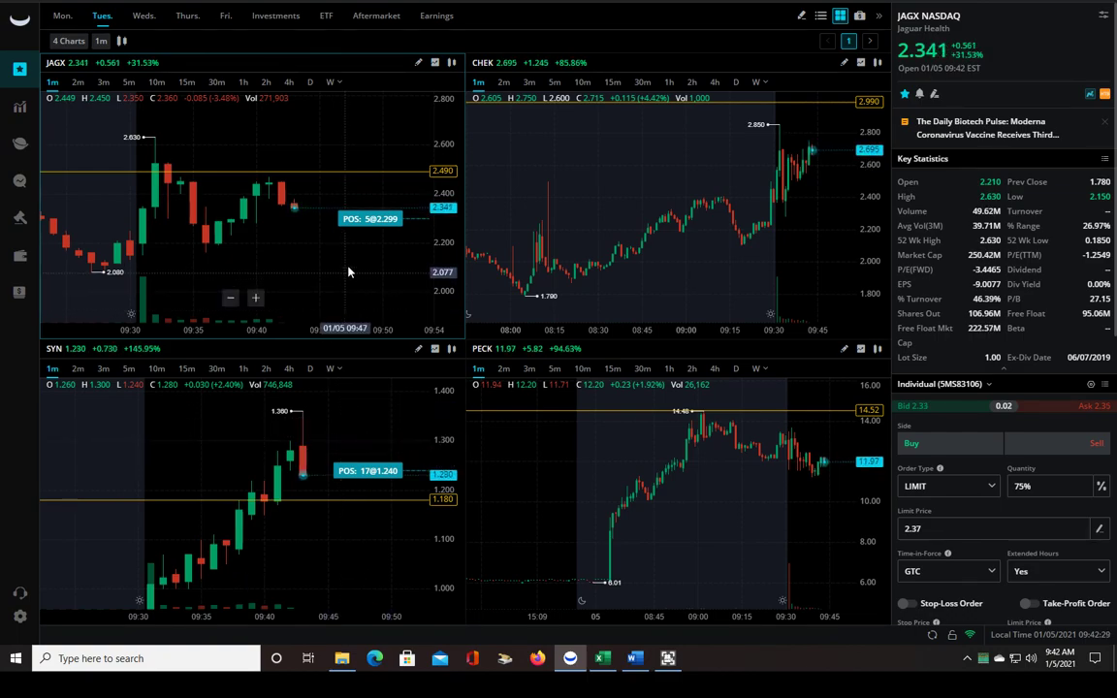
- Sell all SYN shares in orders of 8 and 9, then sell the remaining JAGX shares
click(351, 449)
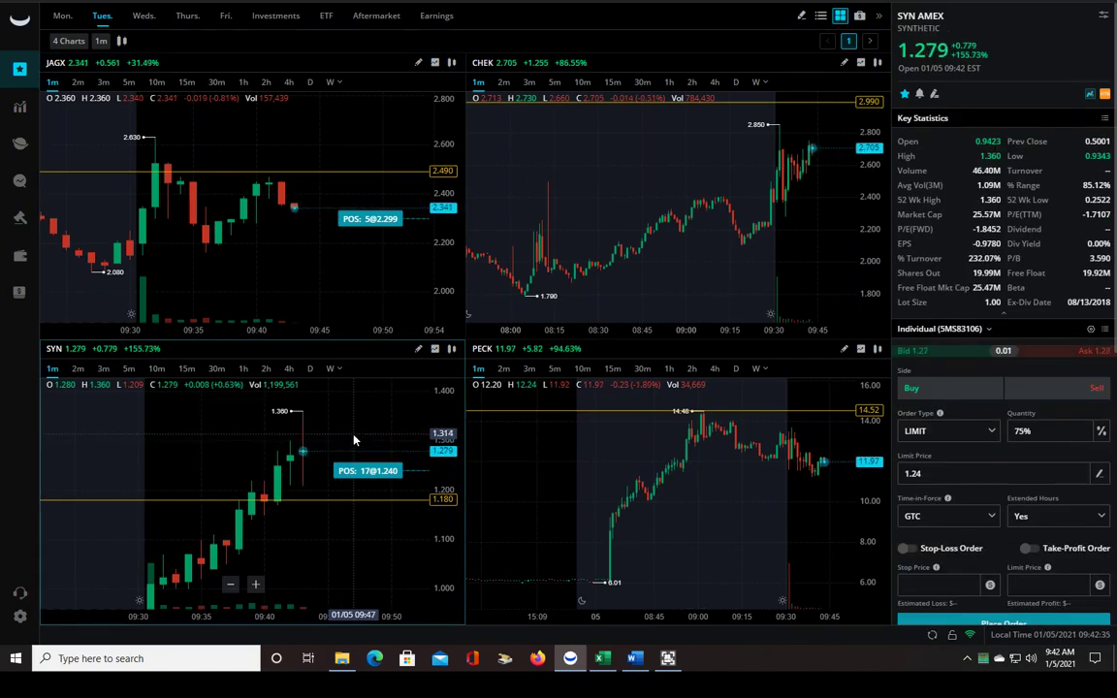
key(ctrl+s)
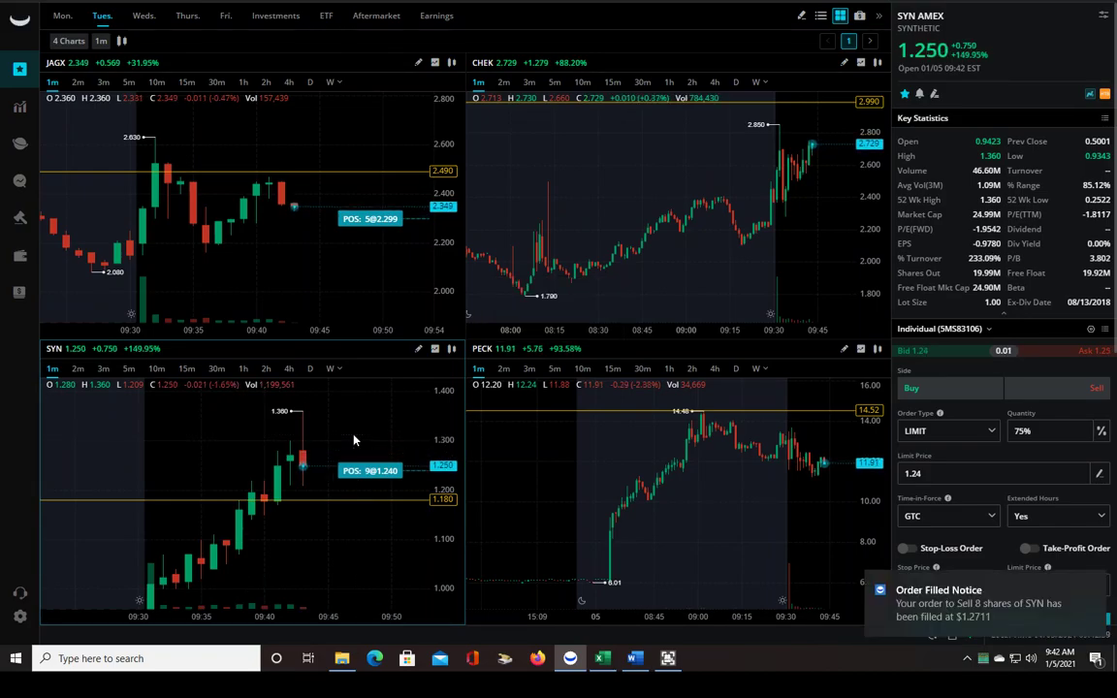
key(ctrl+s)
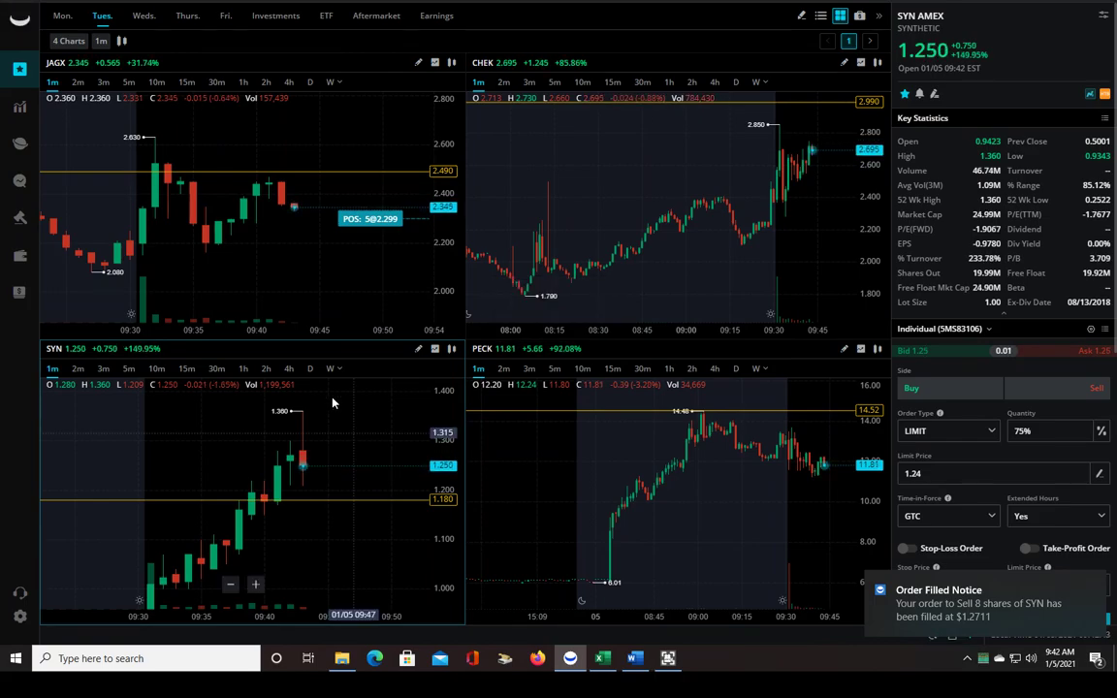
click(341, 290)
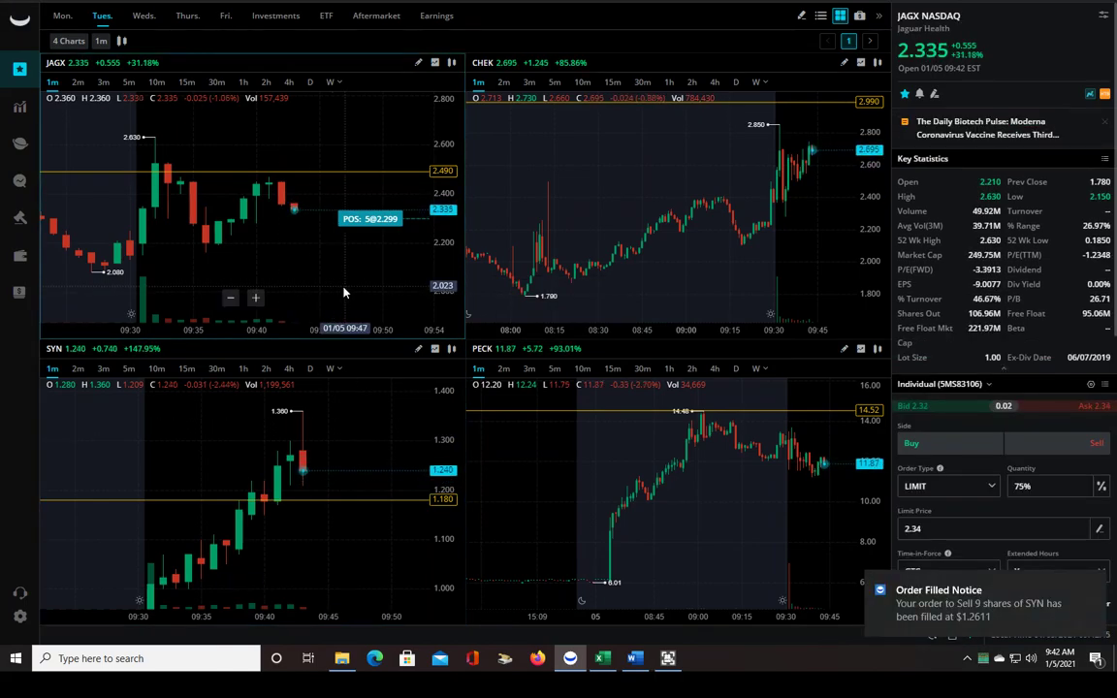
key(ctrl+s)
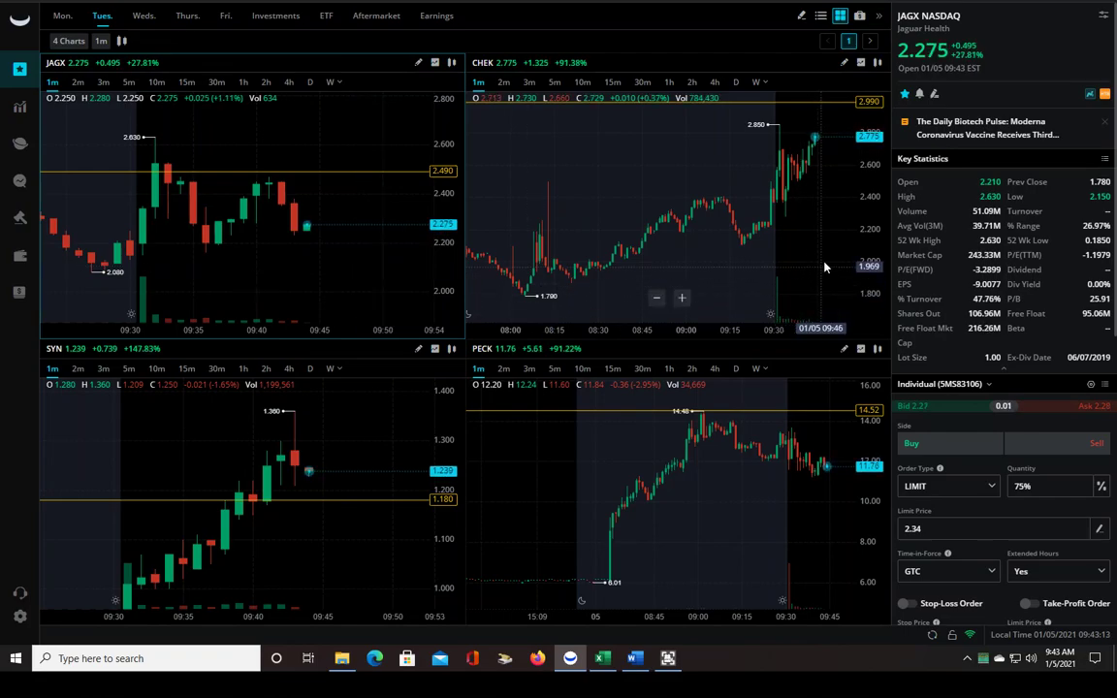
- Load Check Cap (CHEK) into the quote and order panel, showing a 2.78 limit ticket
click(873, 252)
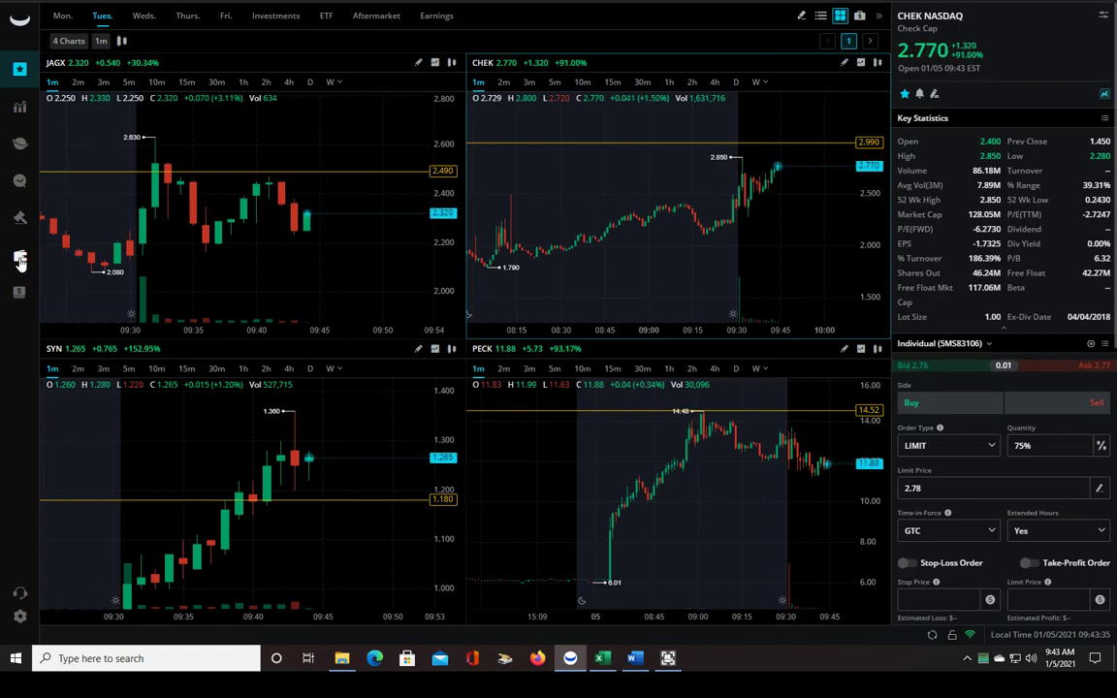
- Show Account Performance for a custom range ending January 5, 2021
click(20, 258)
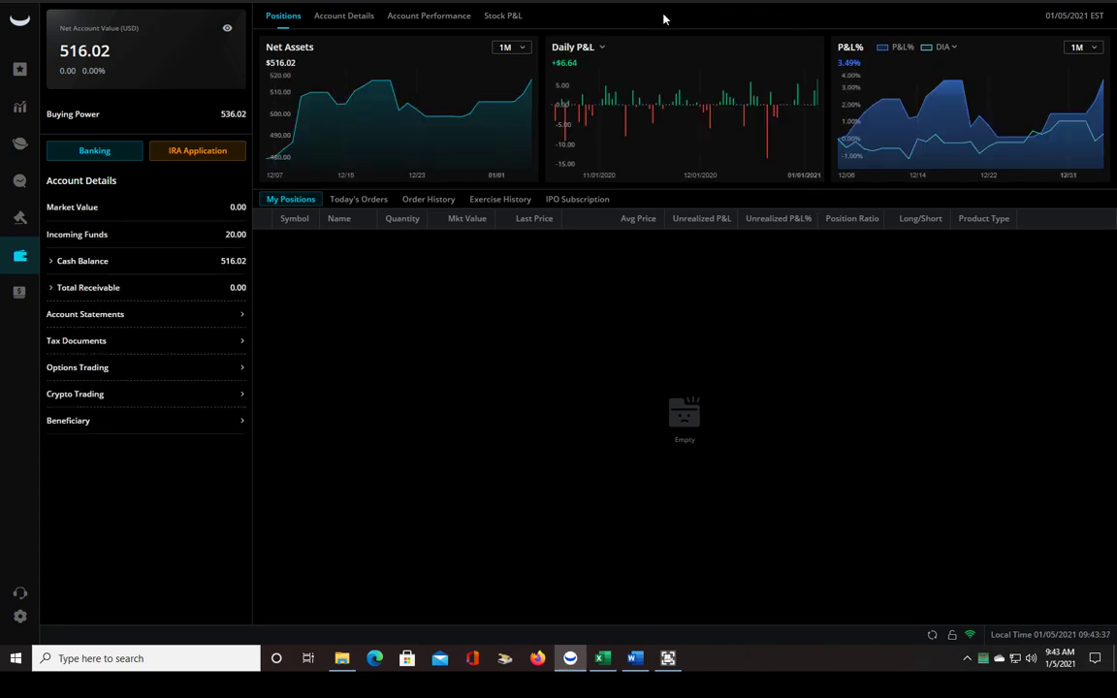
click(585, 53)
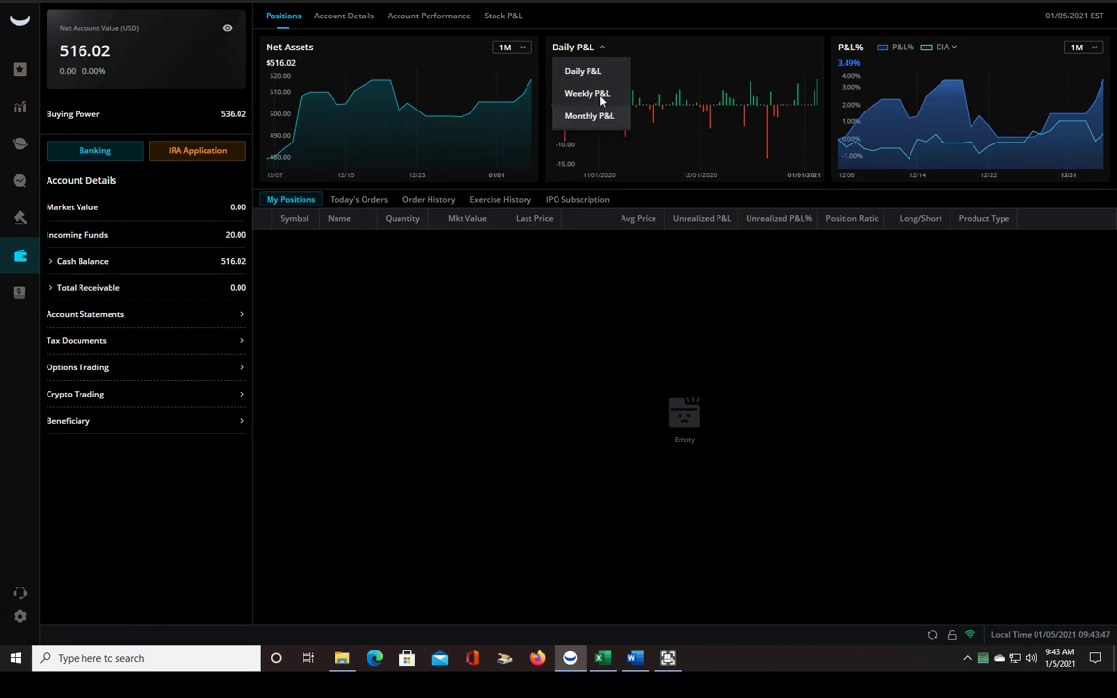
click(454, 25)
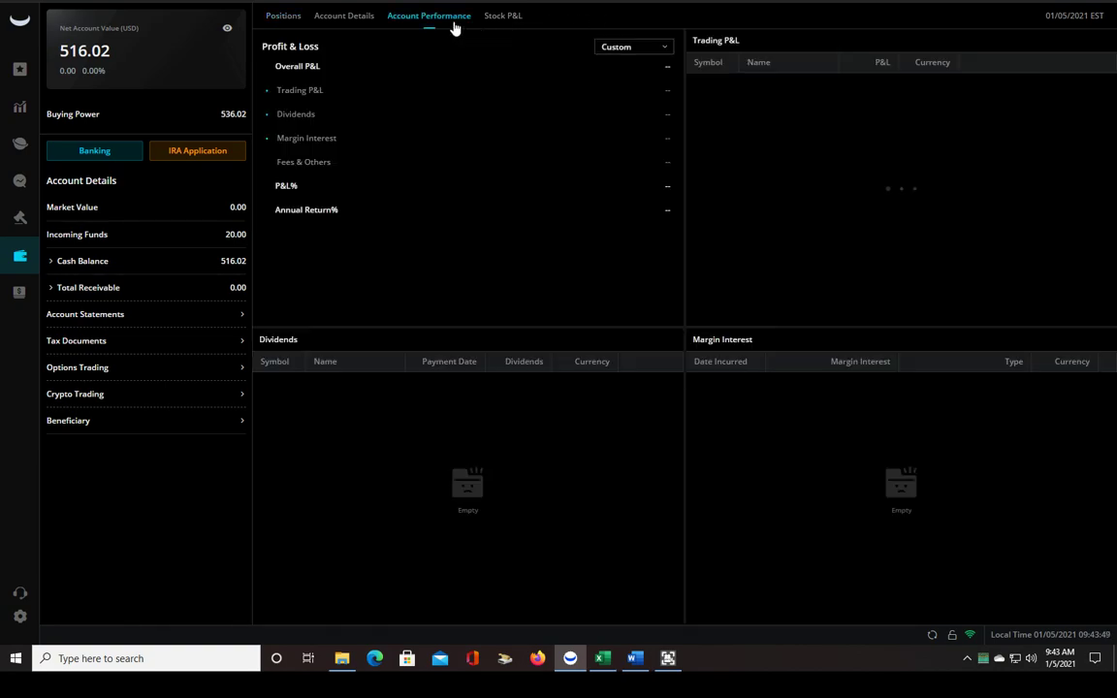
click(650, 50)
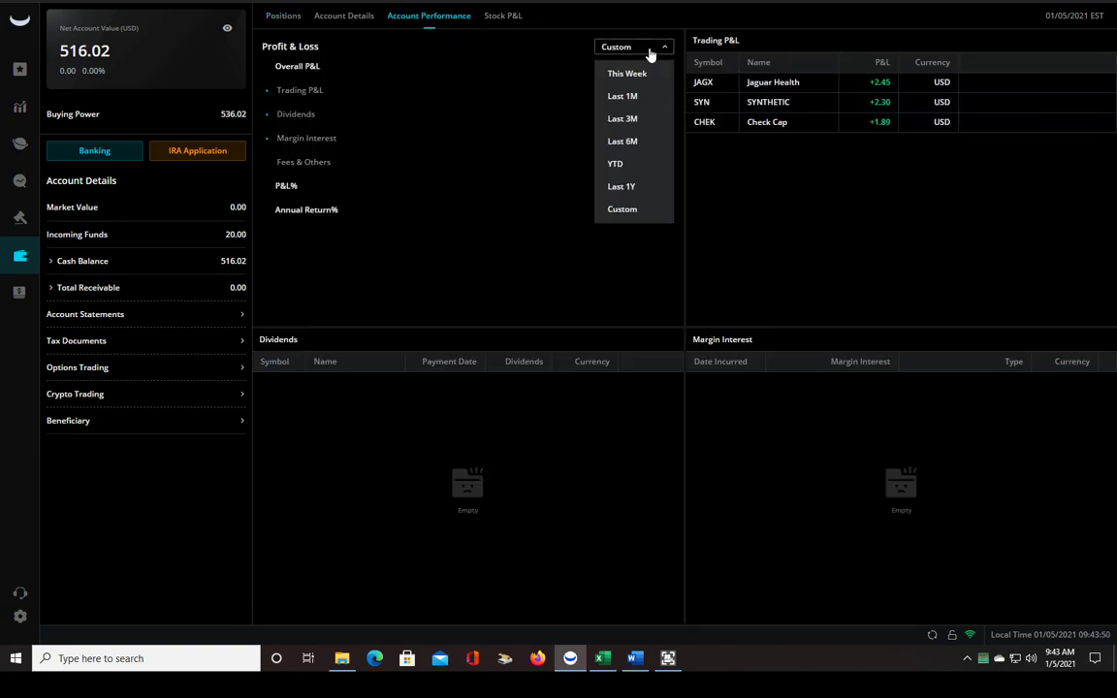
click(623, 209)
click(846, 160)
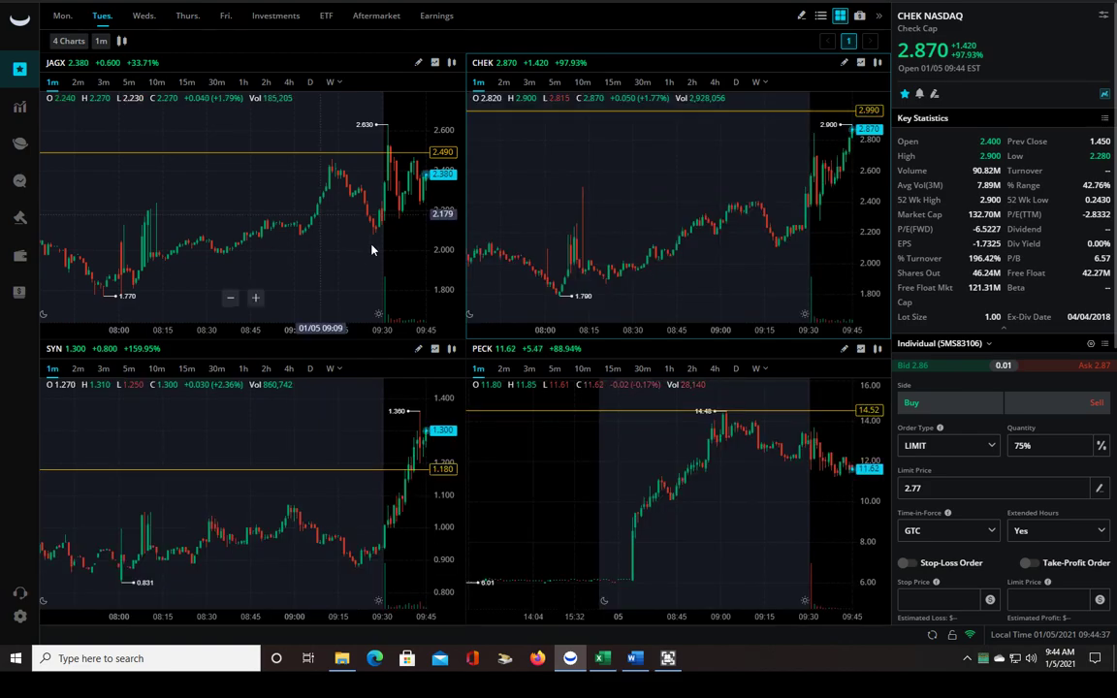
- Zoom the SYN, JAGX and CHEK one-minute charts in on their latest candles
click(298, 252)
click(241, 429)
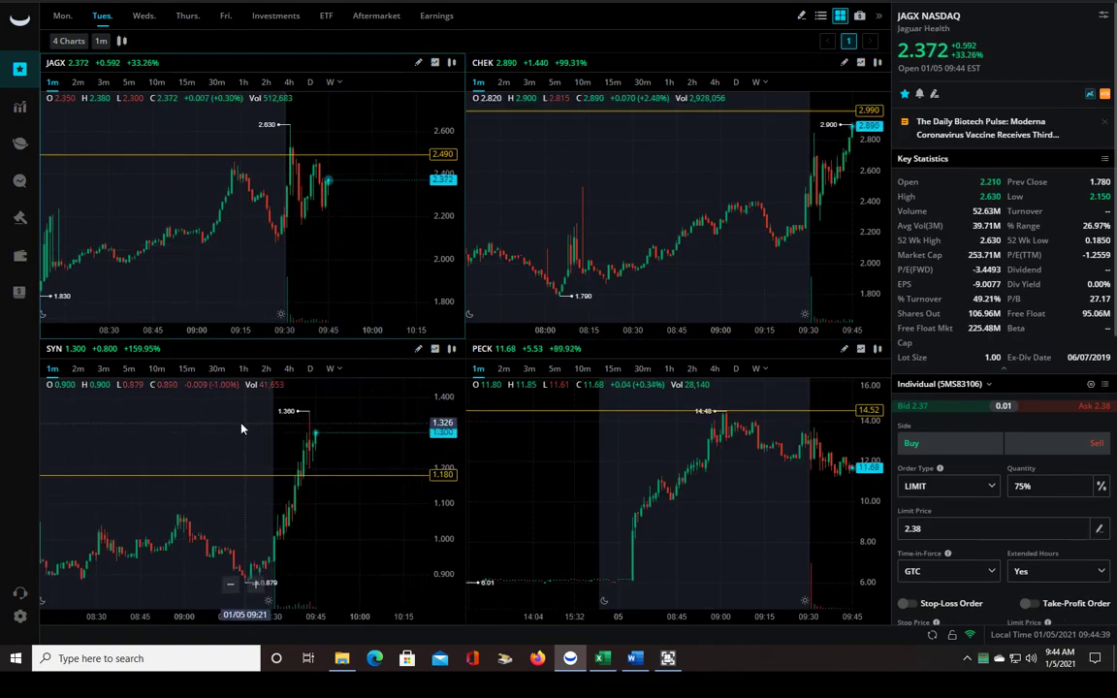
scroll(313, 450, up, 5)
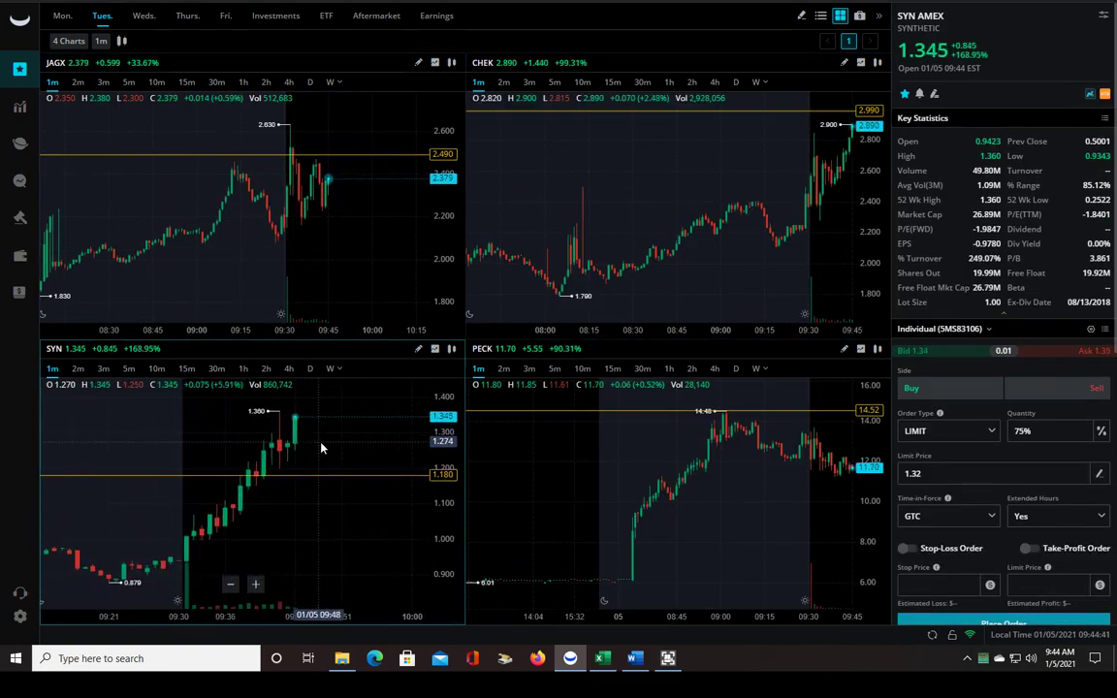
scroll(311, 441, up, 3)
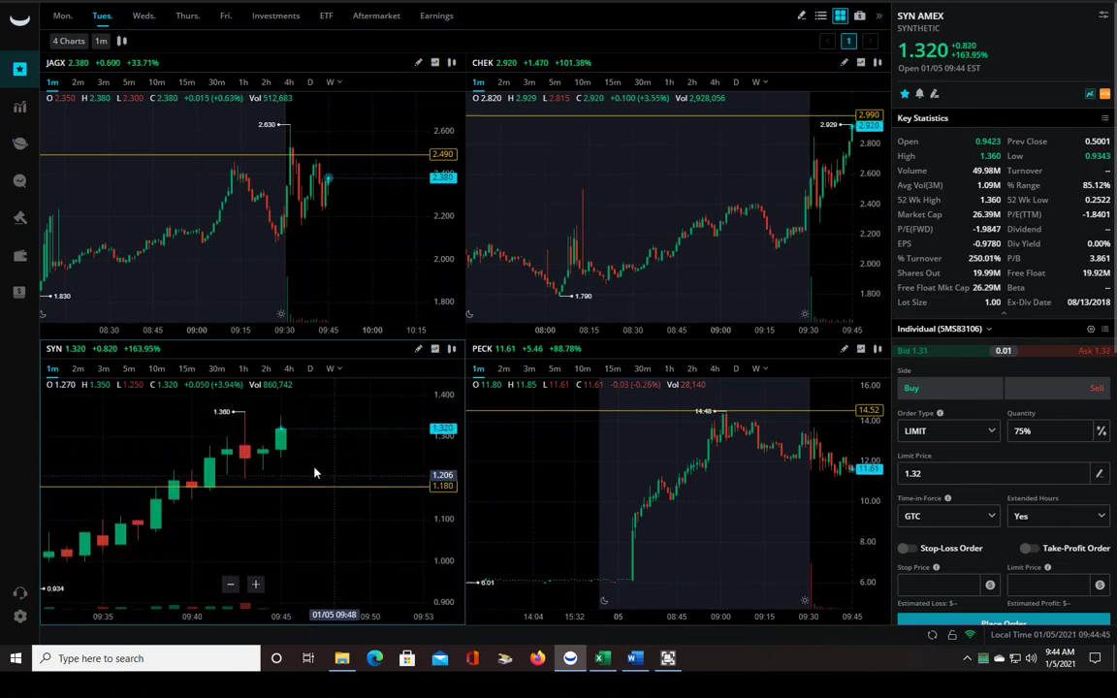
click(351, 225)
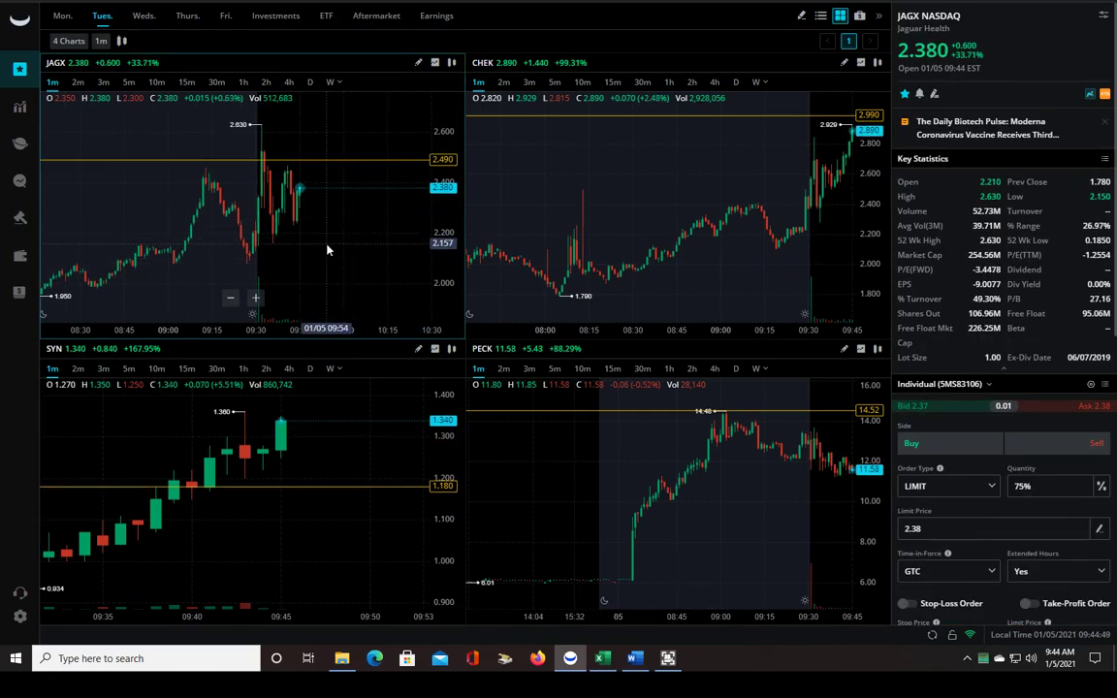
scroll(333, 257, up, 1)
scroll(344, 267, up, 1)
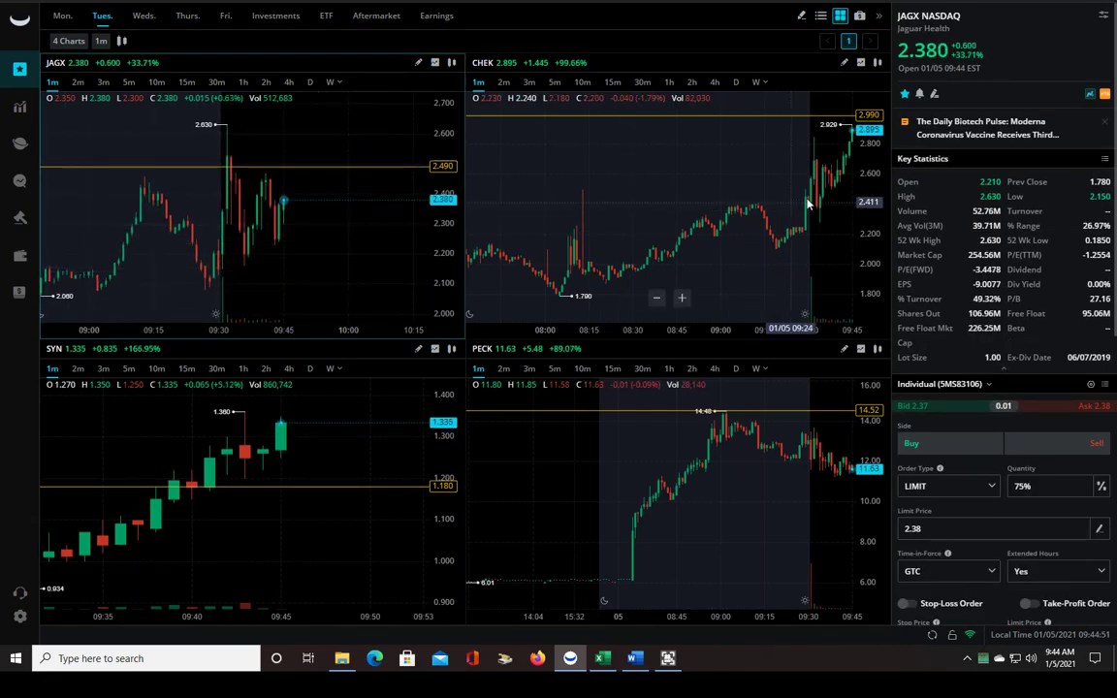
scroll(800, 236, up, 1)
click(800, 237)
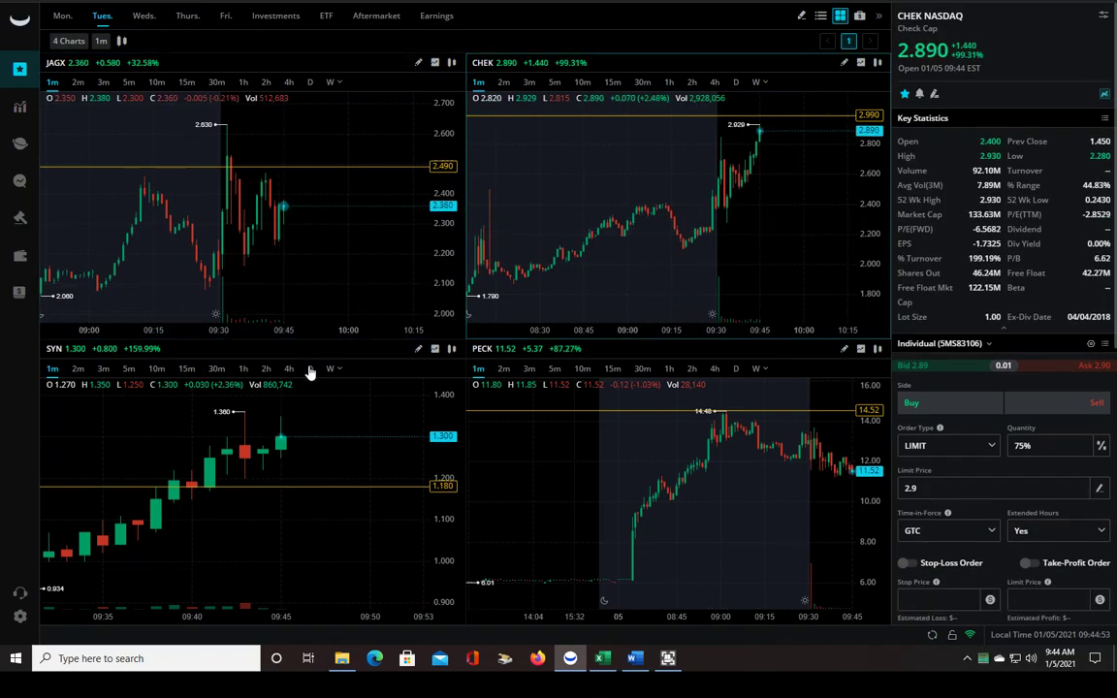
scroll(394, 442, down, 2)
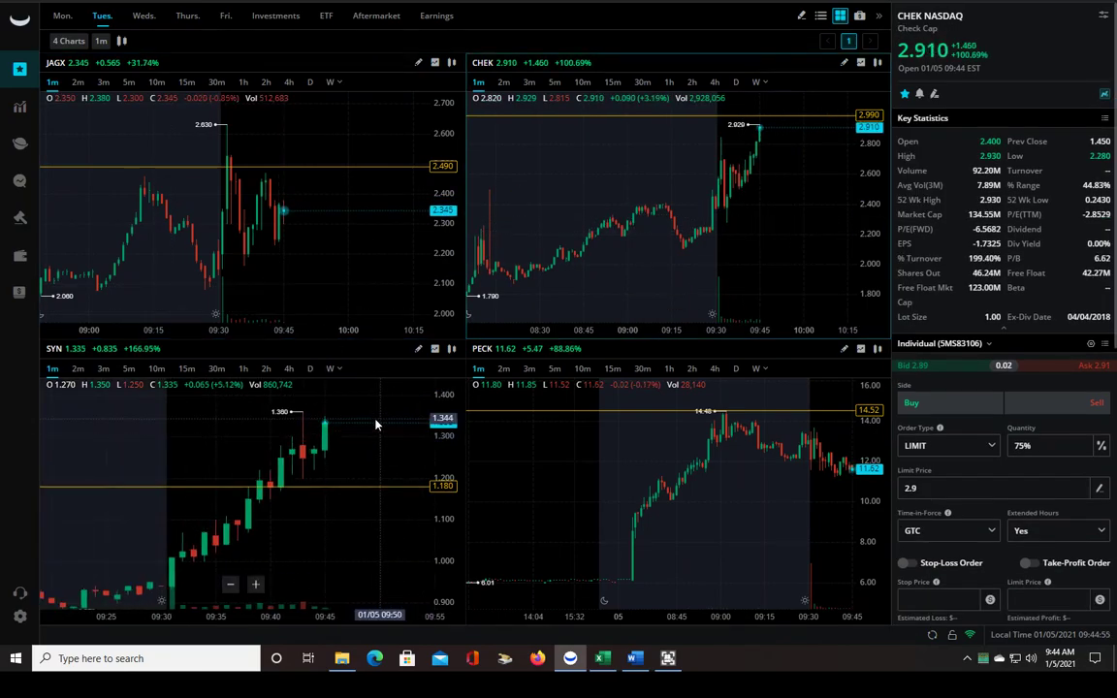
scroll(385, 426, up, 2)
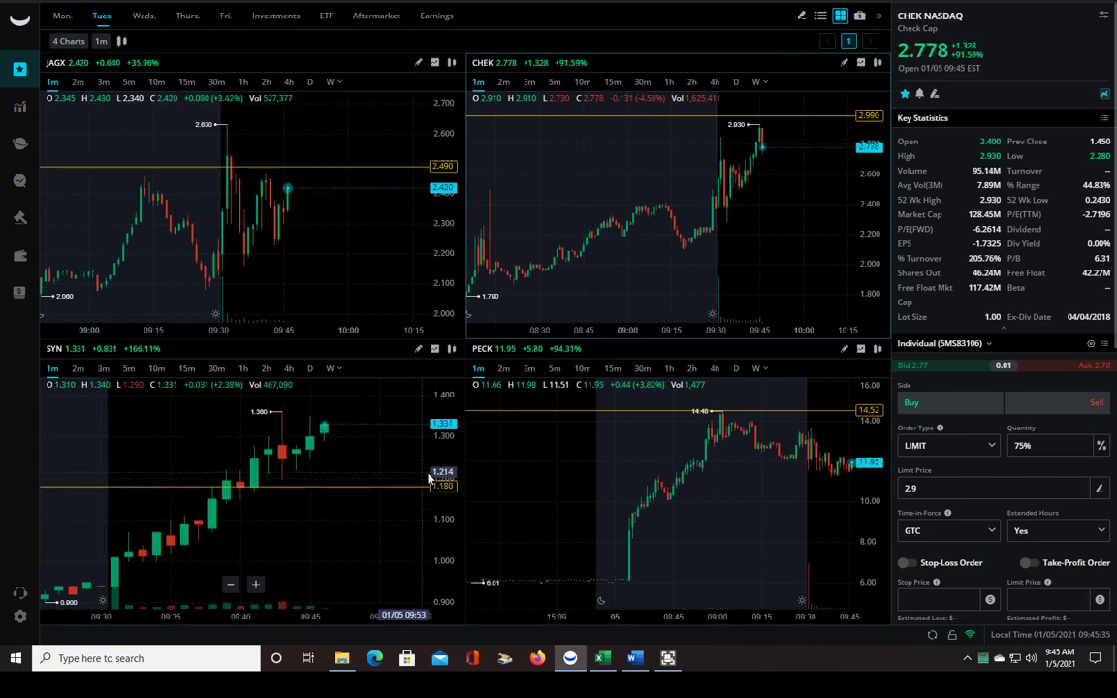
- Zoom into the JAGX chart, stretch its price scale, and shift candles left for right-side room
scroll(376, 233, up, 1)
scroll(384, 298, up, 1)
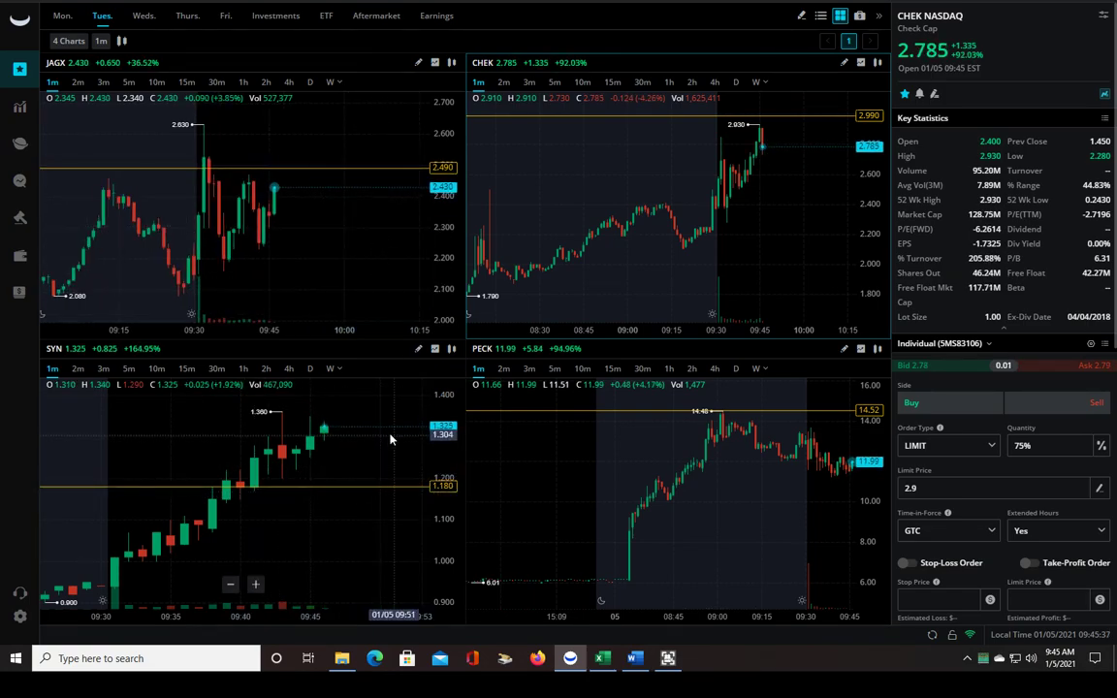
scroll(392, 437, up, 2)
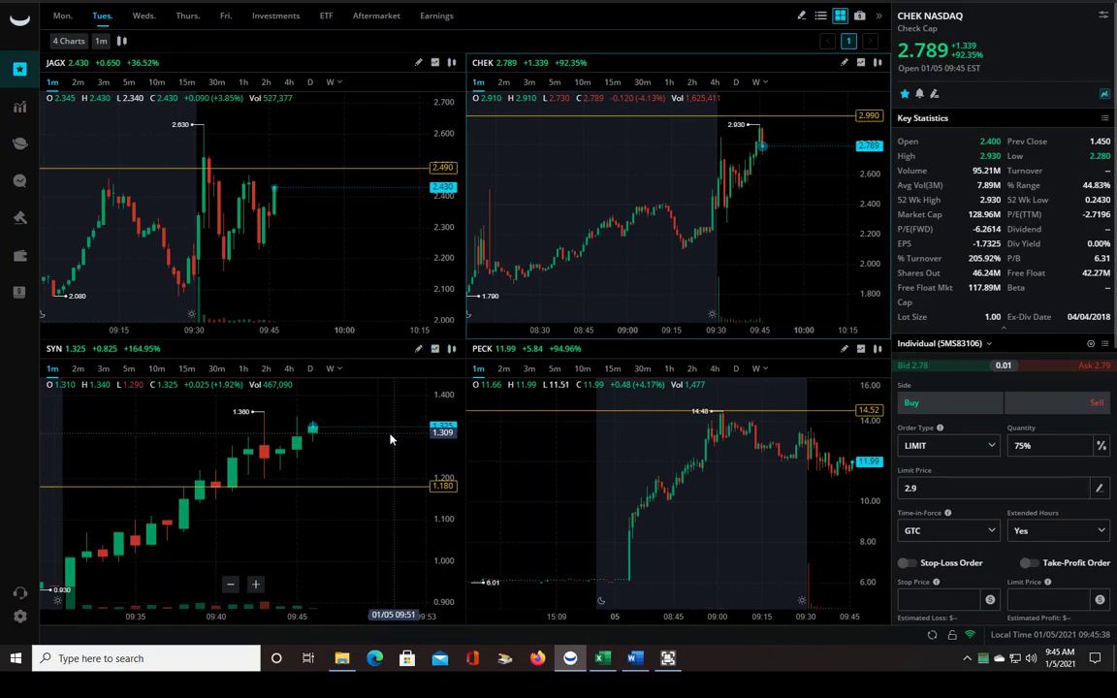
click(349, 231)
scroll(339, 230, up, 1)
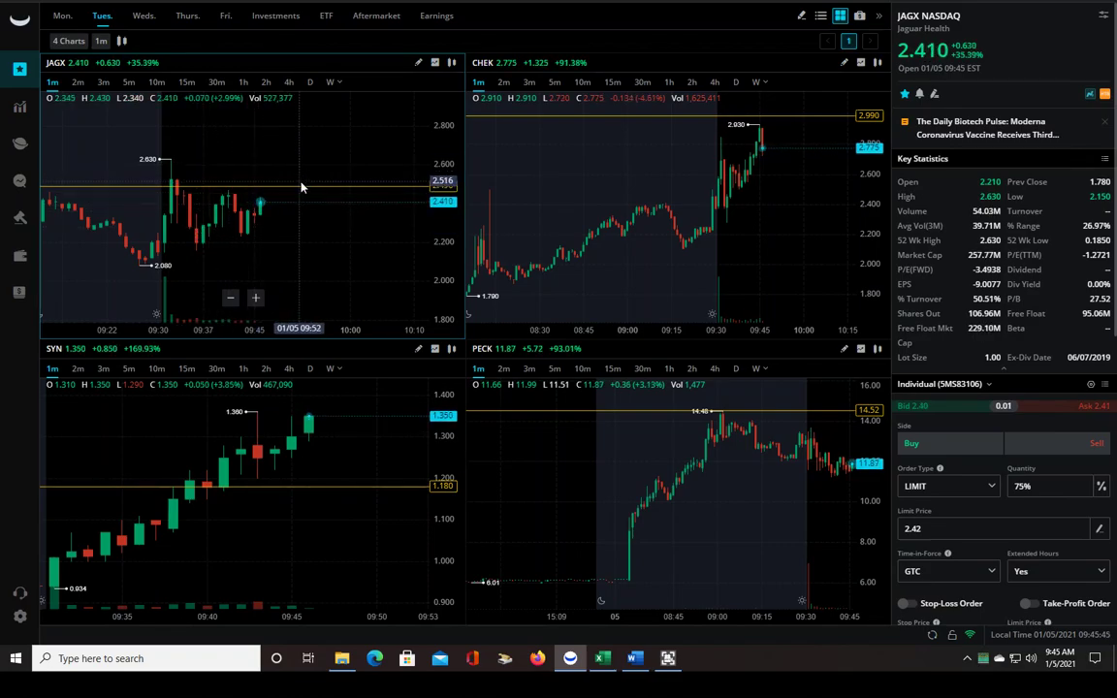
scroll(172, 223, up, 2)
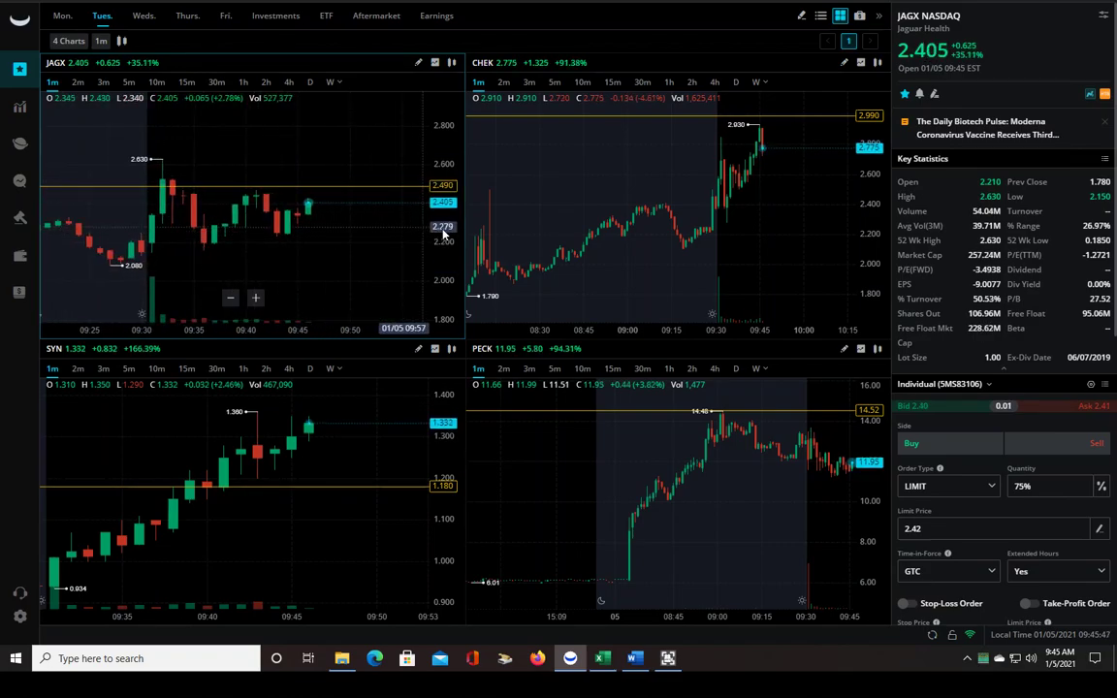
drag(394, 248, 221, 253)
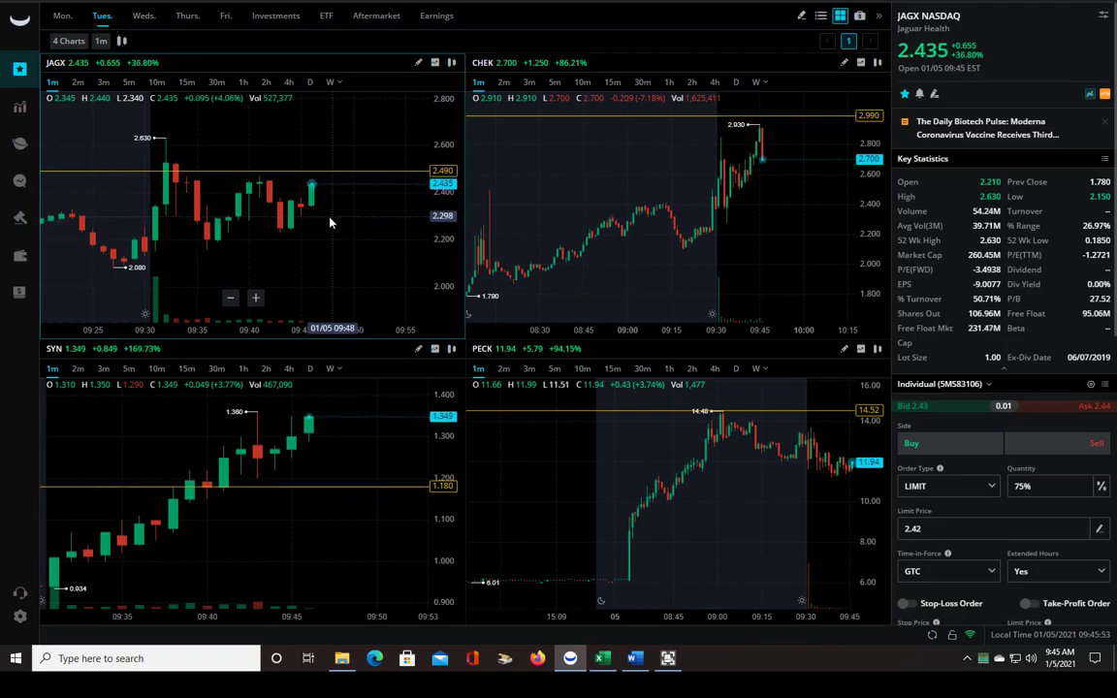
scroll(296, 195, up, 2)
scroll(430, 222, down, 1)
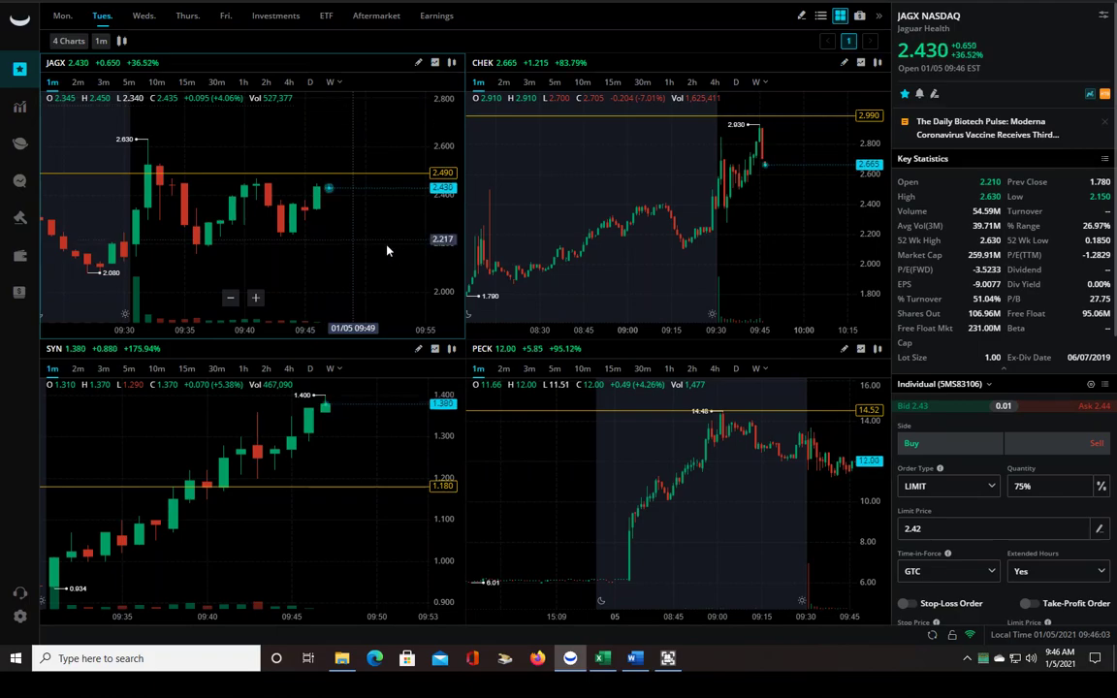
drag(392, 247, 345, 246)
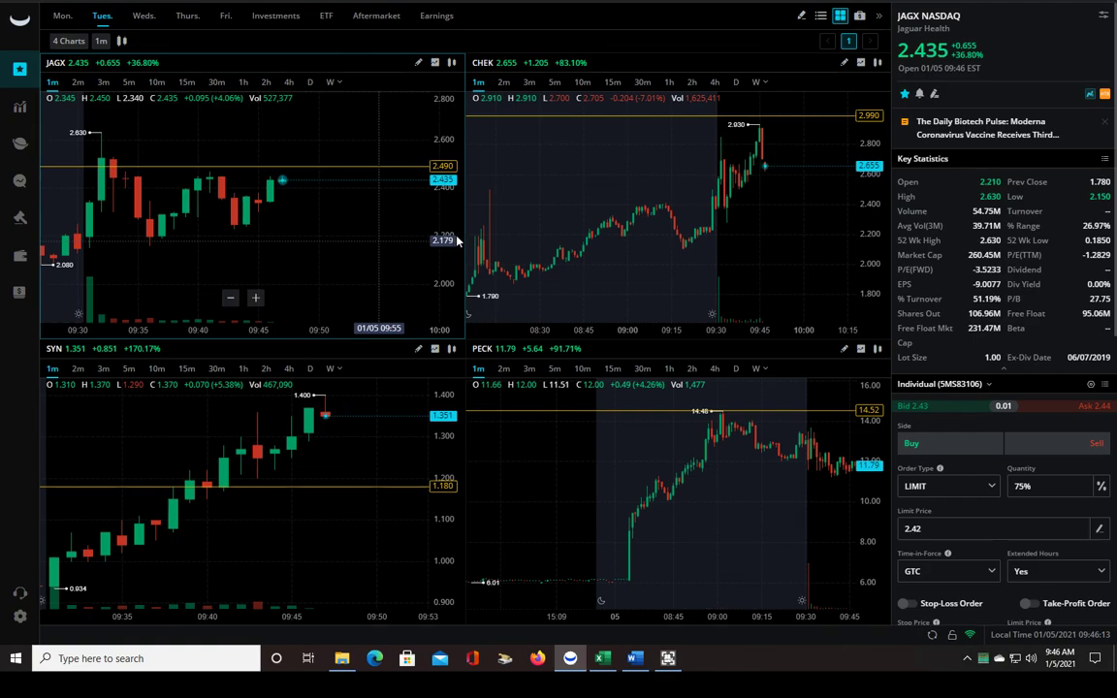
- Zoom and pan the PECK chart to later times, then reopen Account Performance showing 6.64 P&L
scroll(424, 235, down, 2)
scroll(366, 242, down, 1)
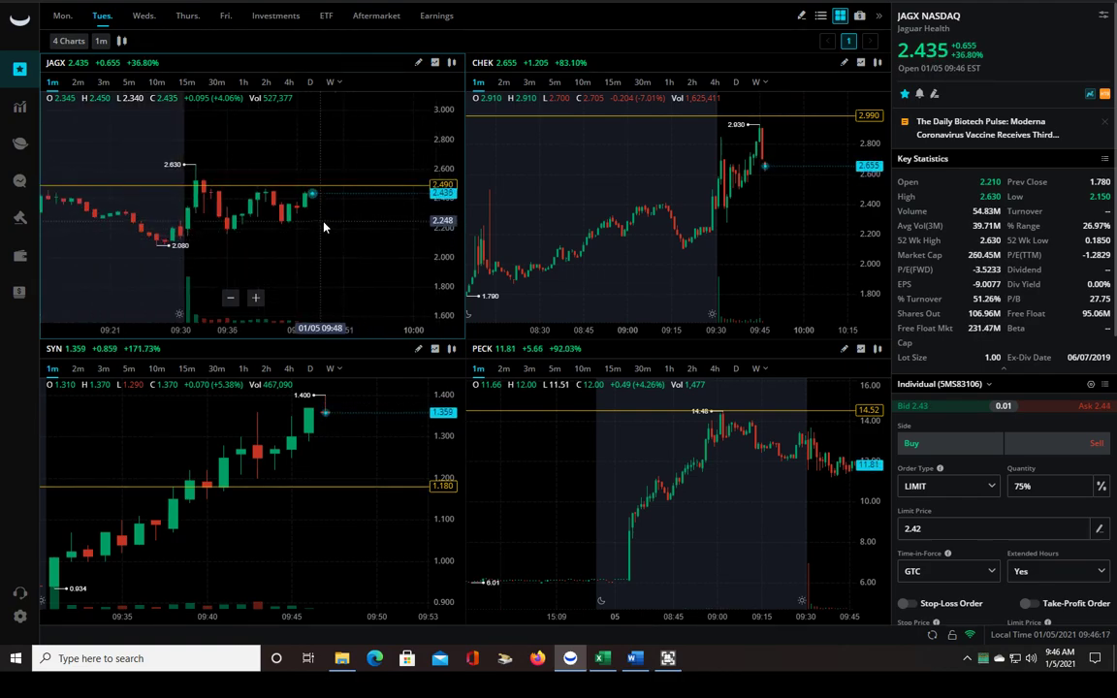
scroll(324, 227, up, 2)
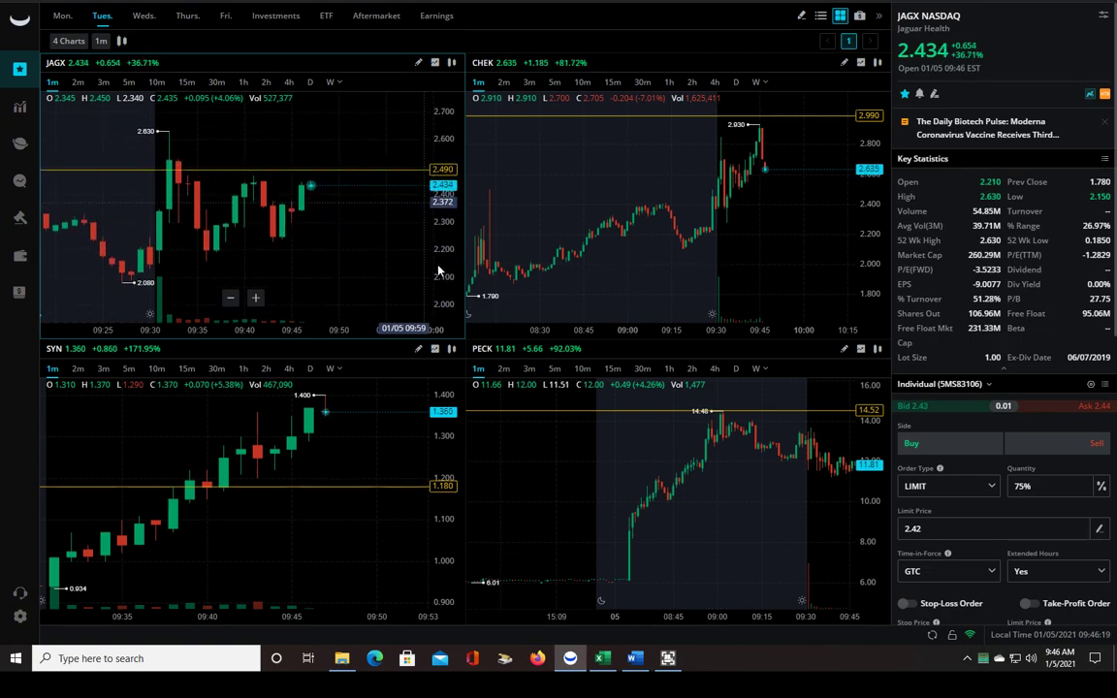
scroll(450, 187, down, 2)
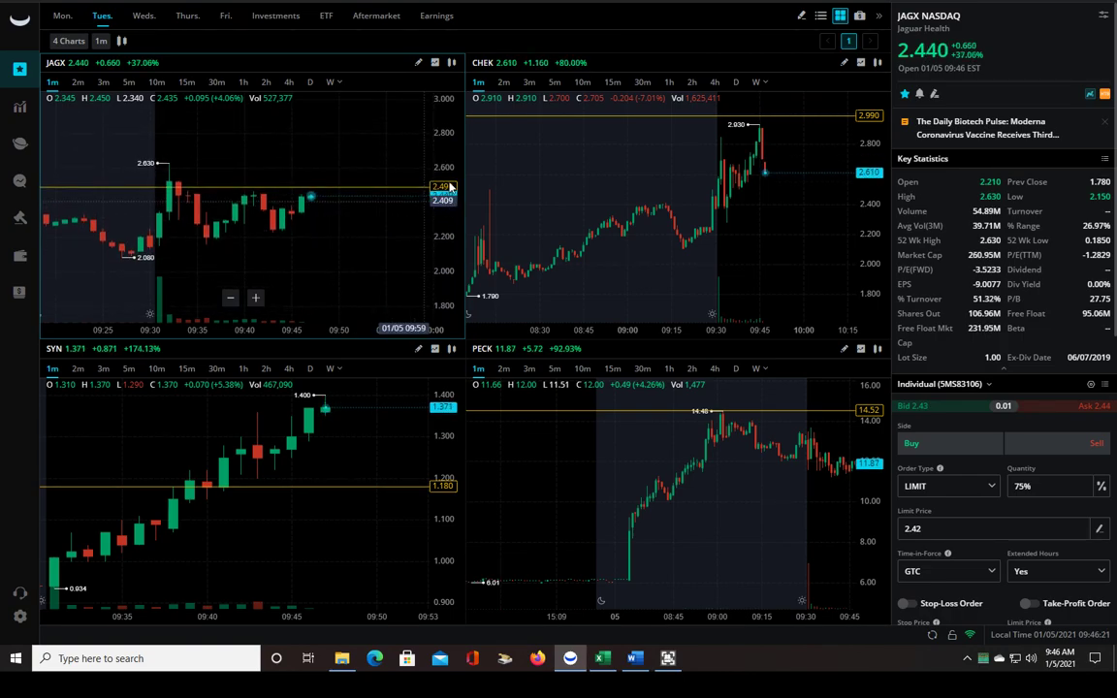
drag(722, 465, 583, 461)
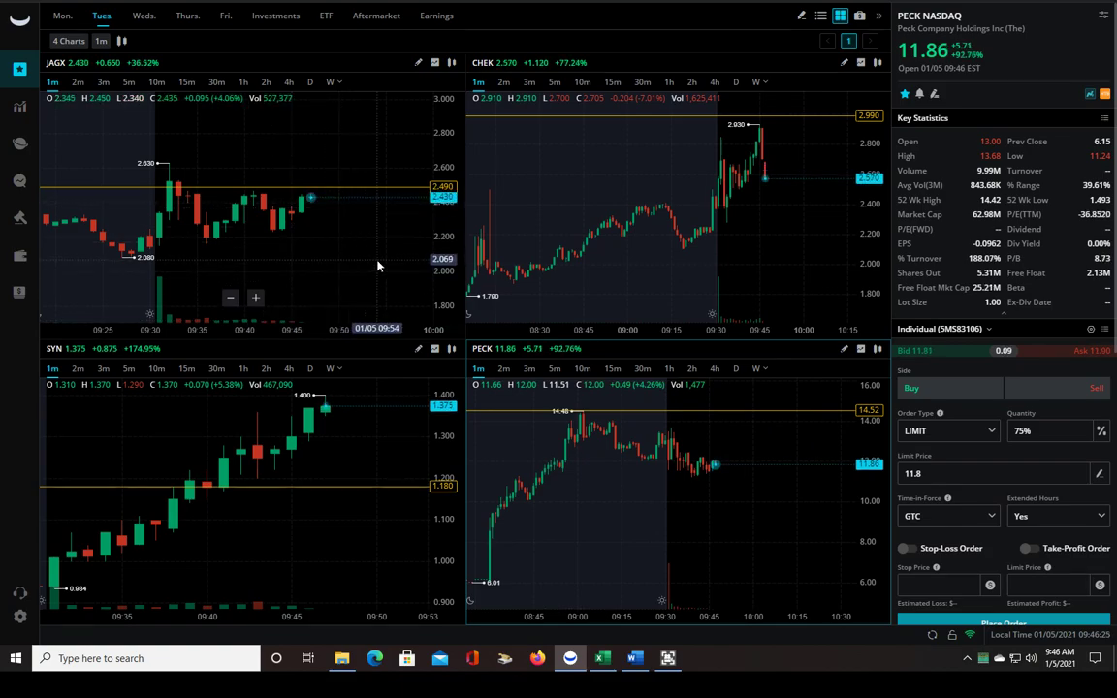
scroll(778, 251, up, 2)
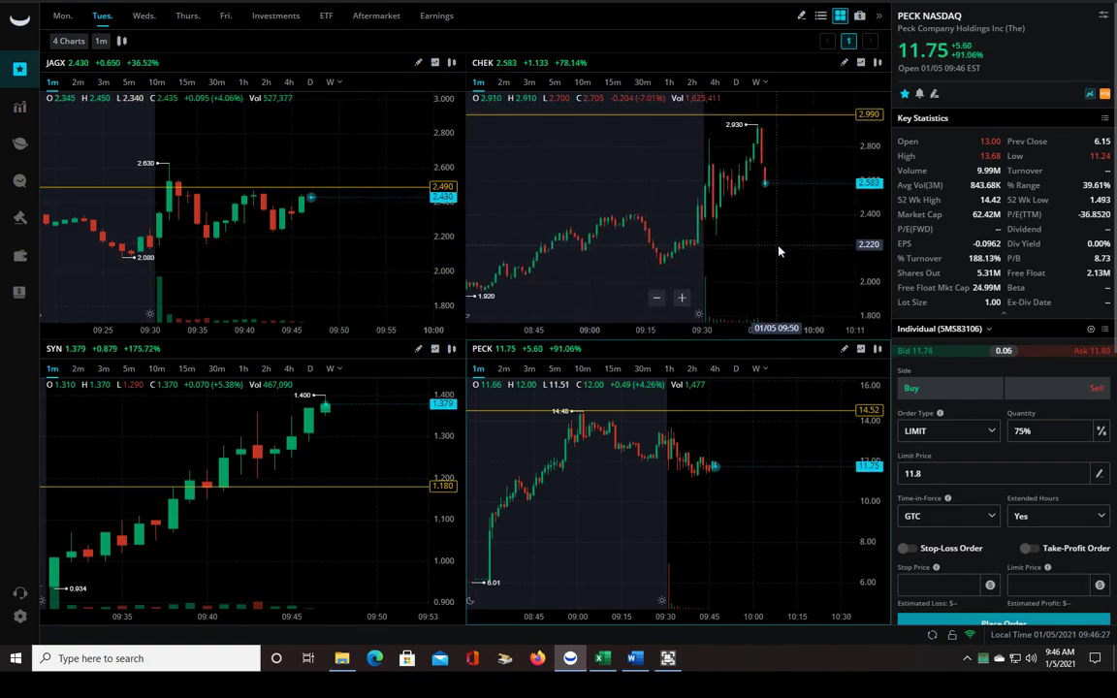
scroll(780, 249, up, 2)
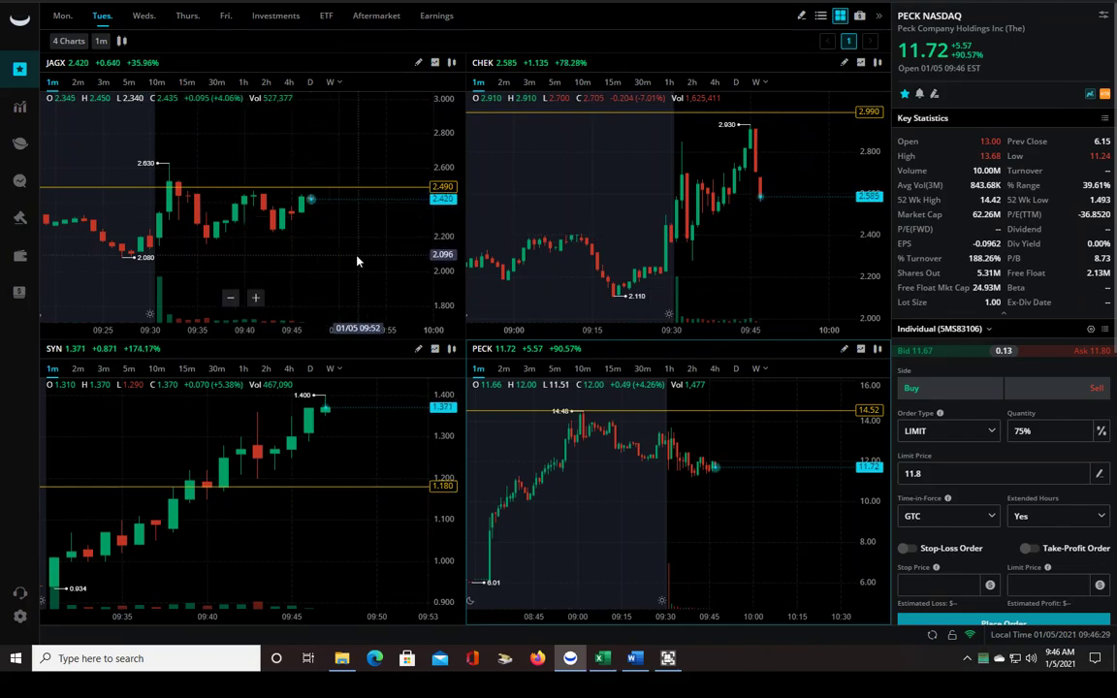
click(21, 260)
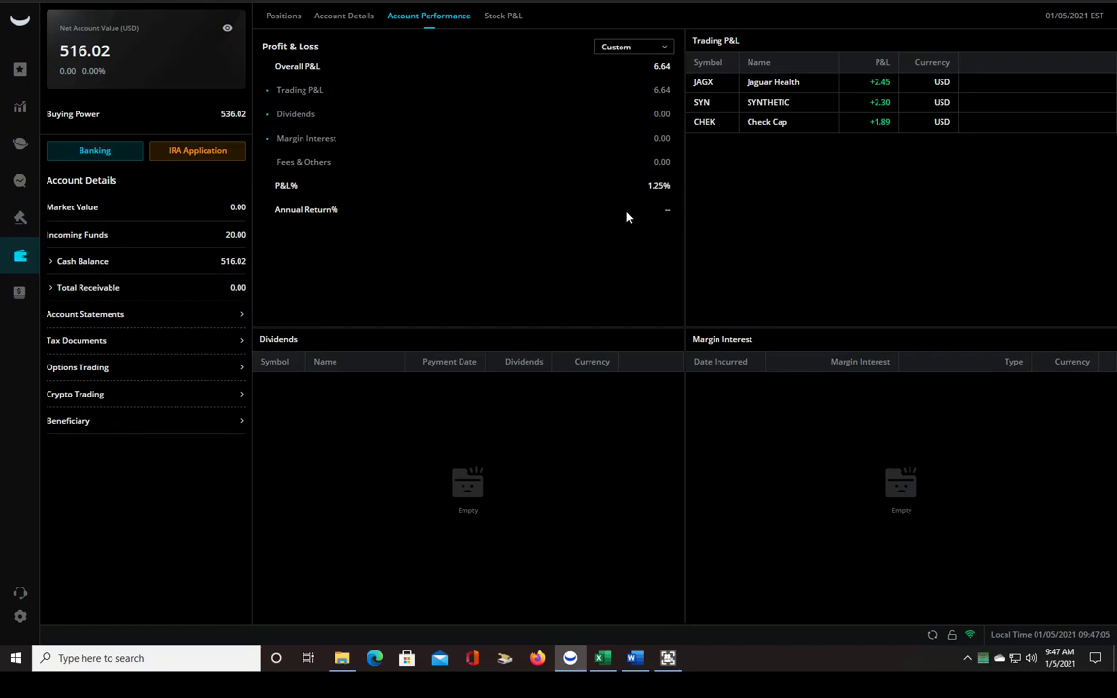
- Restore the Ultra Screen Recorder window from the taskbar over the Account Performance page
click(668, 657)
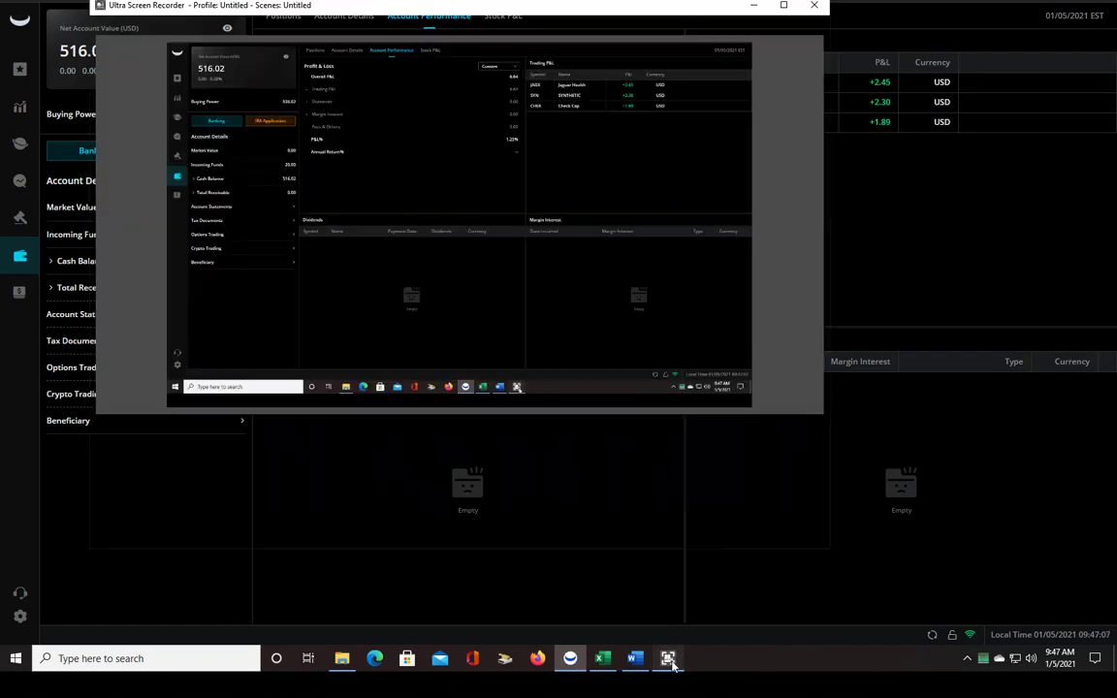